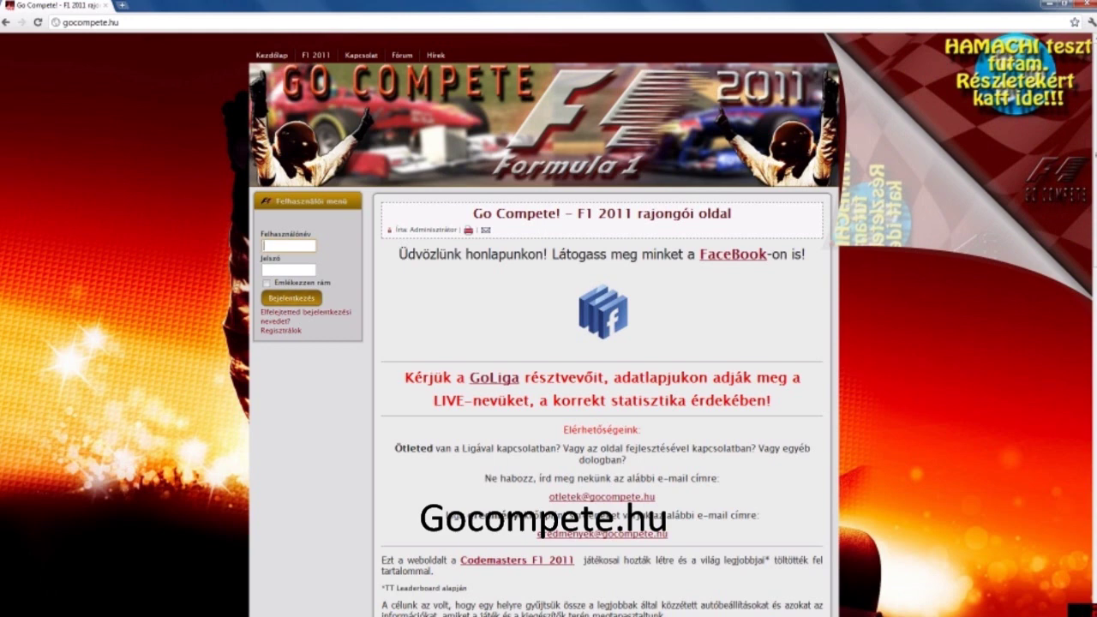
Log in to GoCompete with the account username and password, then open the Letöltő központ download page
{"action": "type", "text": "admin"}
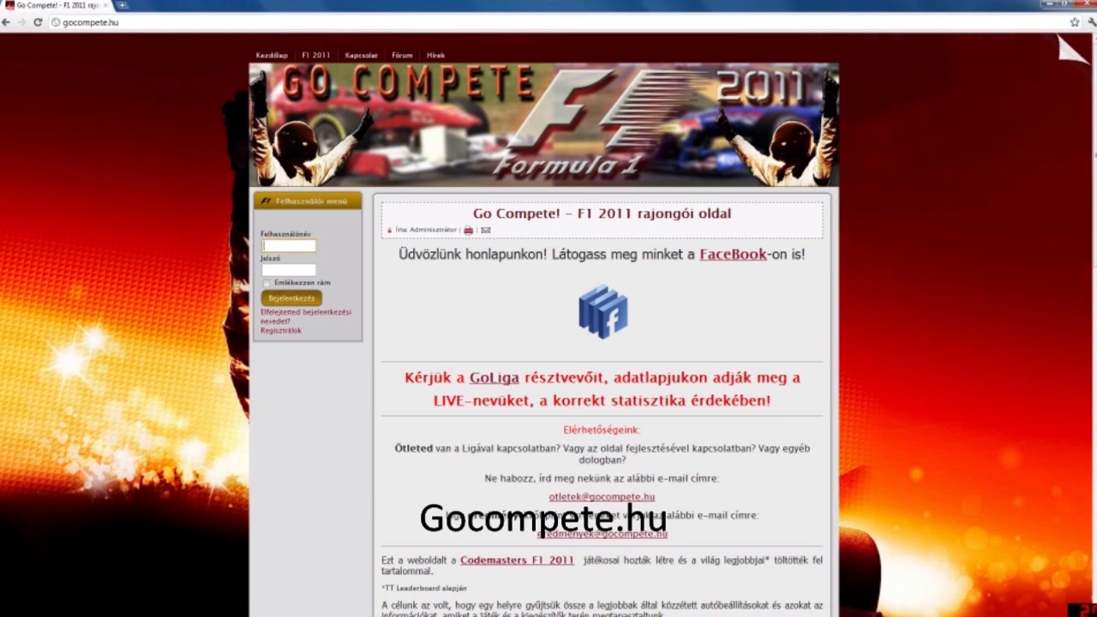
{"action": "key", "text": "Tab"}
{"action": "type", "text": "********"}
{"action": "key", "text": "Return"}
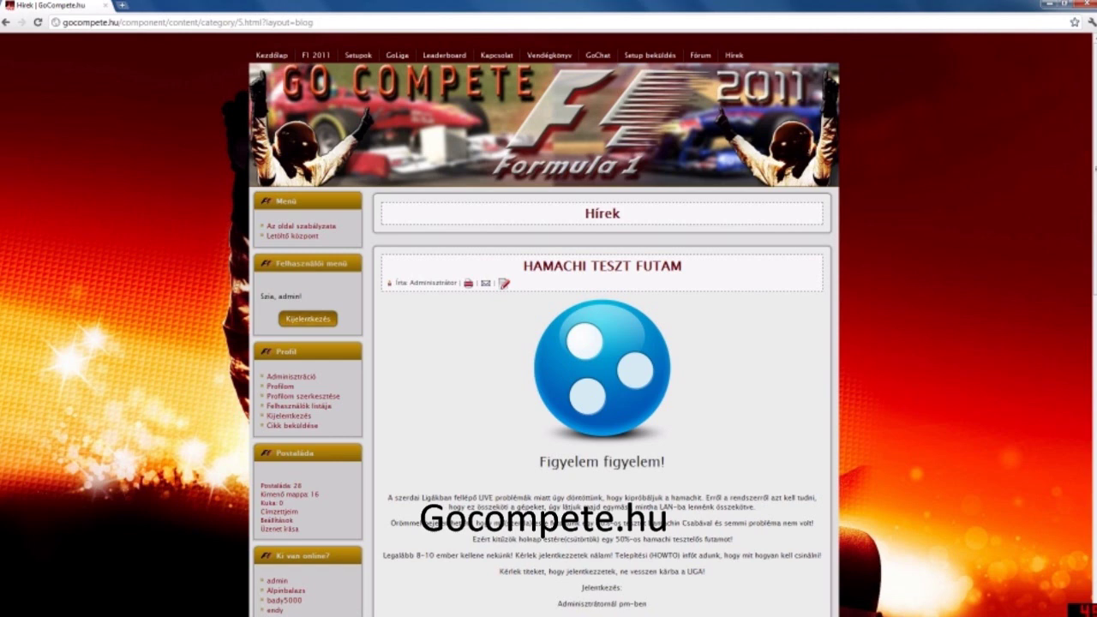
{"action": "left_click", "coordinate": [292, 236]}
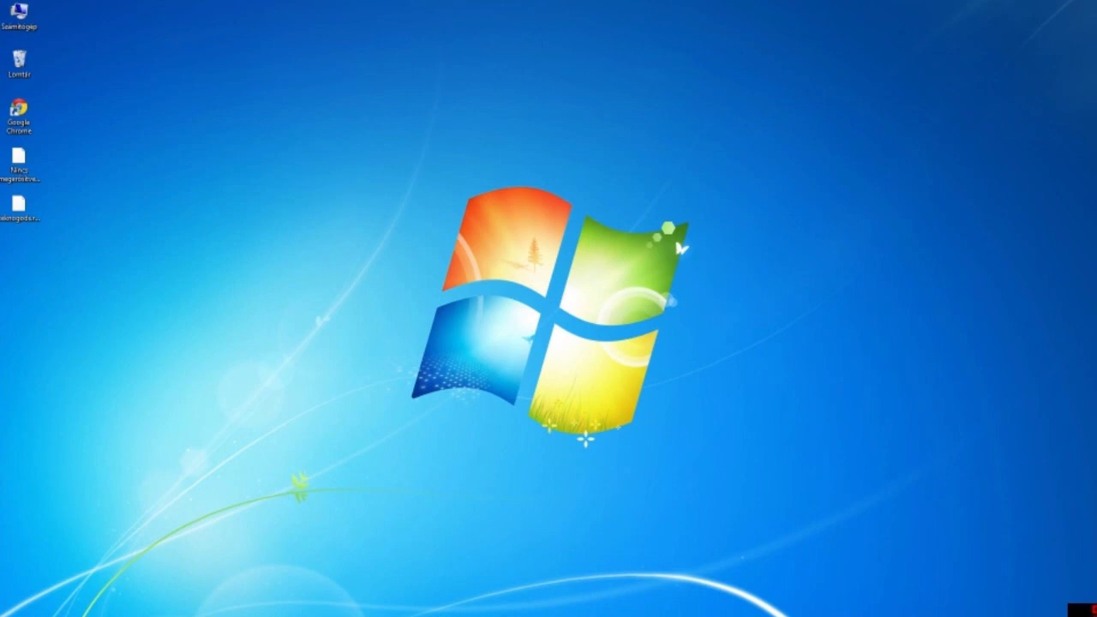
Keep the downloaded hamachi.msi file and minimize Chrome to reveal the desktop
{"action": "left_click", "coordinate": [228, 610]}
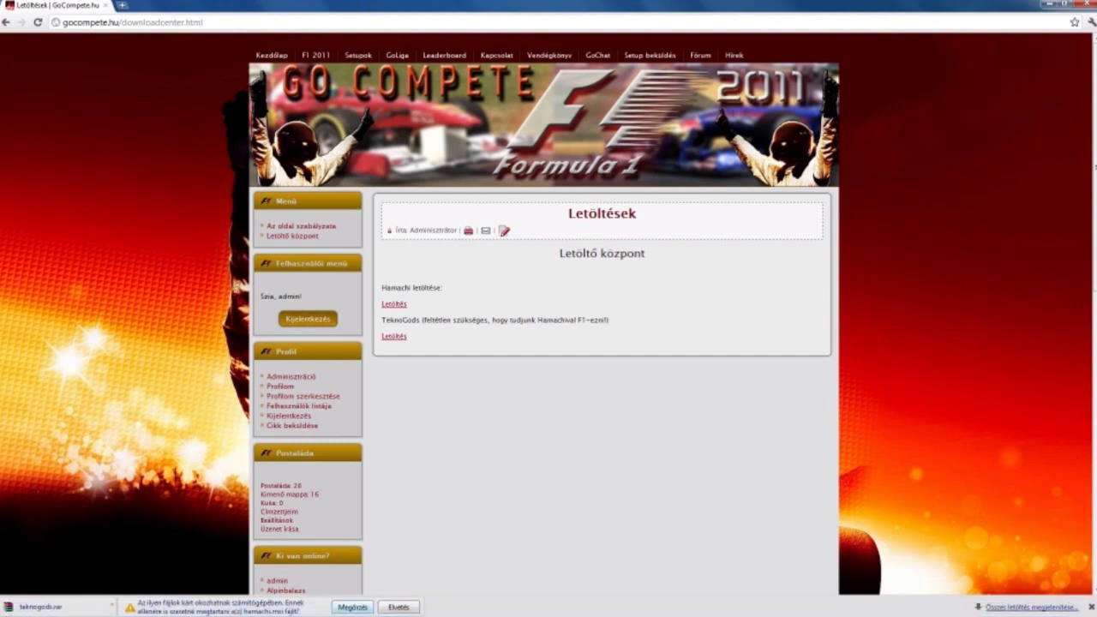
{"action": "left_click", "coordinate": [353, 607]}
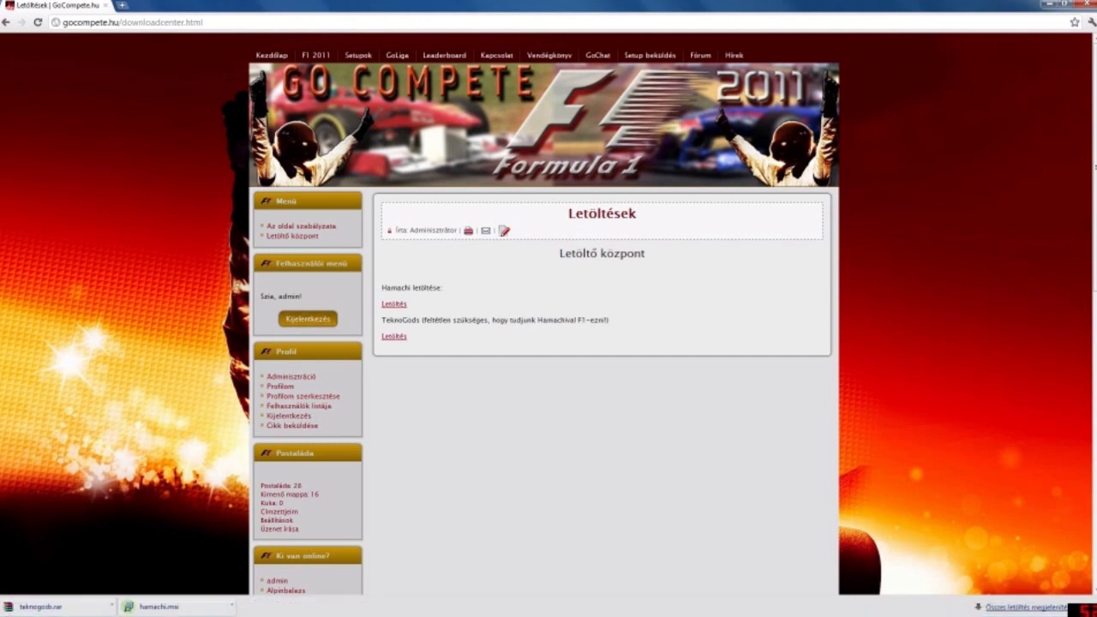
{"action": "left_click", "coordinate": [1047, 4]}
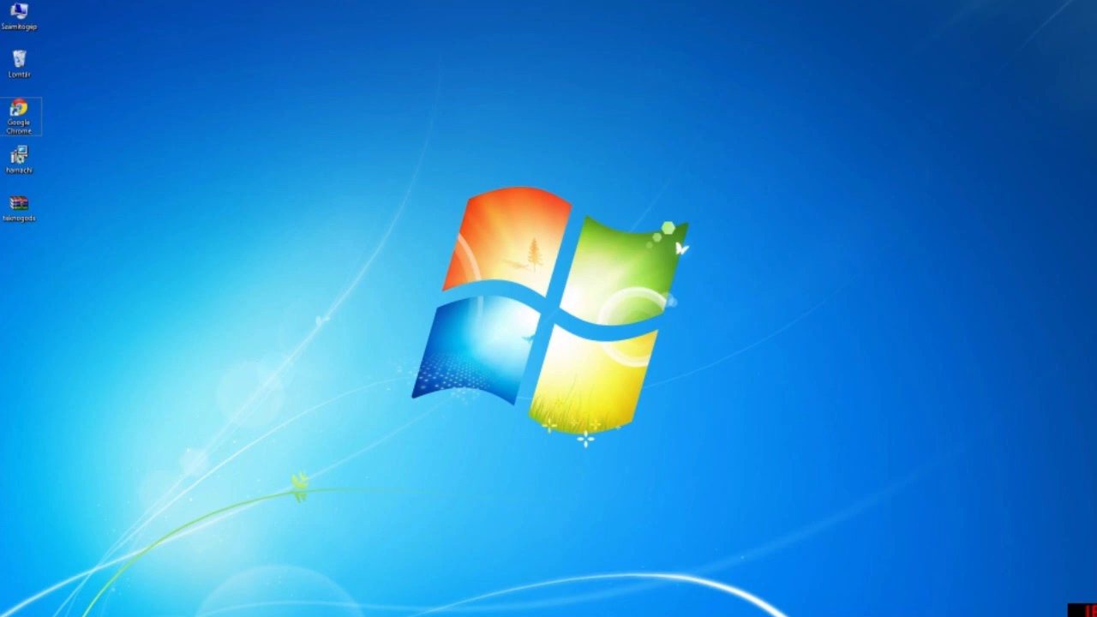
Run hamachi.msi and install Hamachi in Hungarian, accepting the licence and adding a desktop shortcut
{"action": "double_click", "coordinate": [19, 158]}
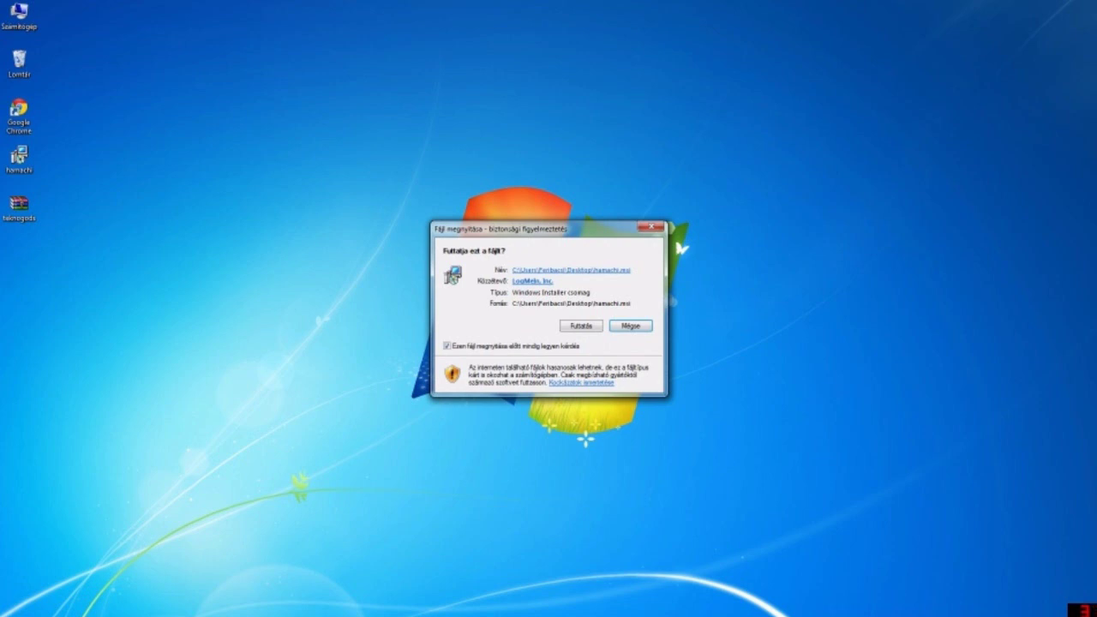
{"action": "key", "text": "Return"}
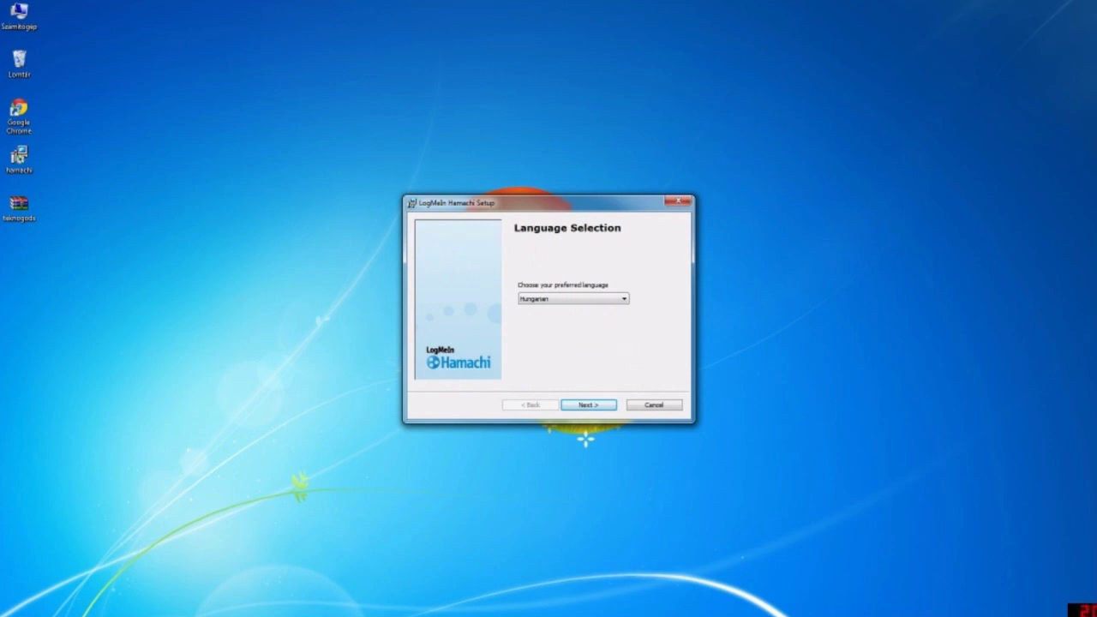
{"action": "key", "text": "Return"}
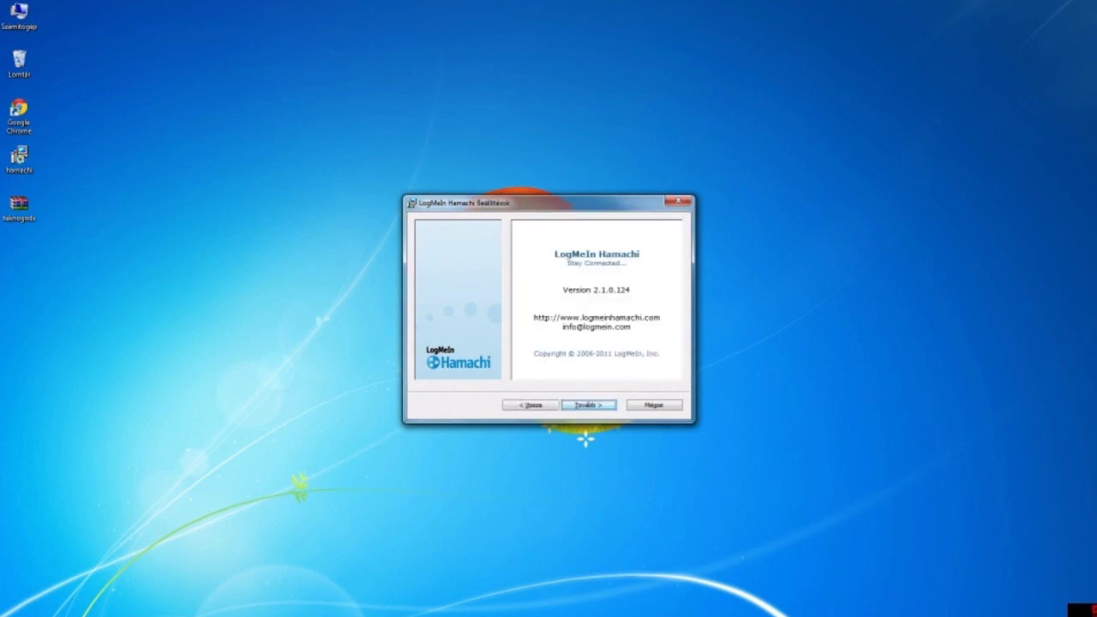
{"action": "key", "text": "Return"}
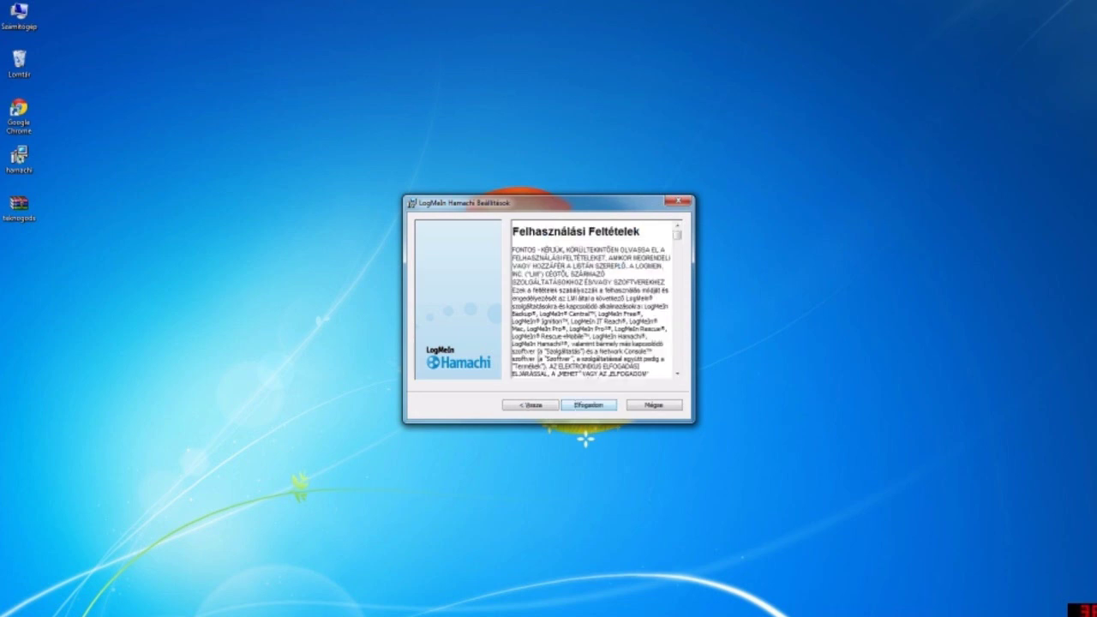
{"action": "key", "text": "Return"}
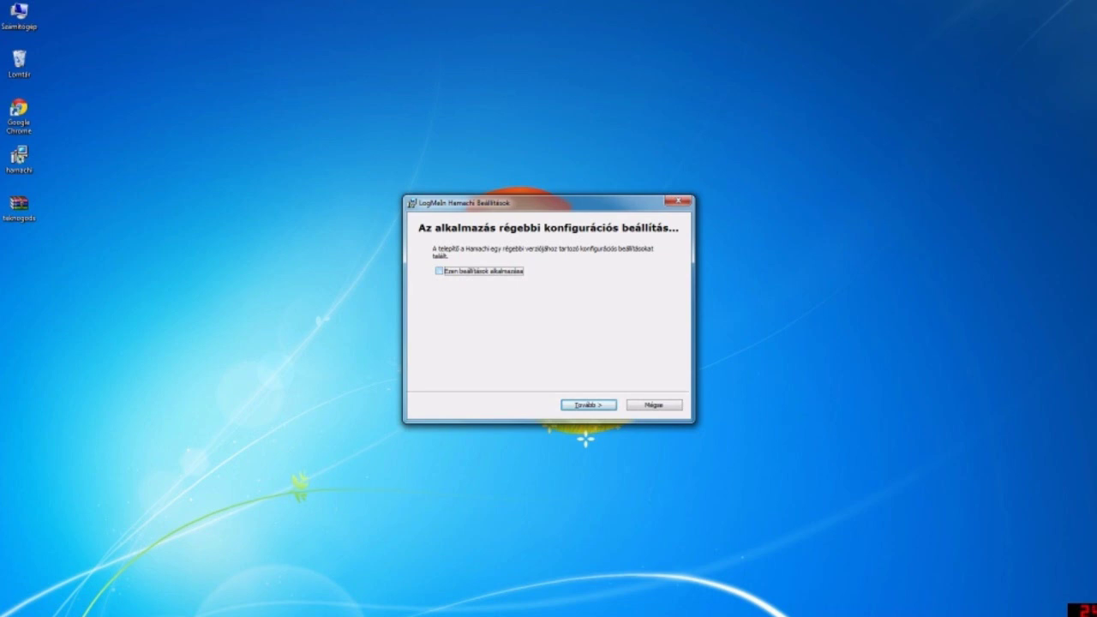
{"action": "key", "text": "Return"}
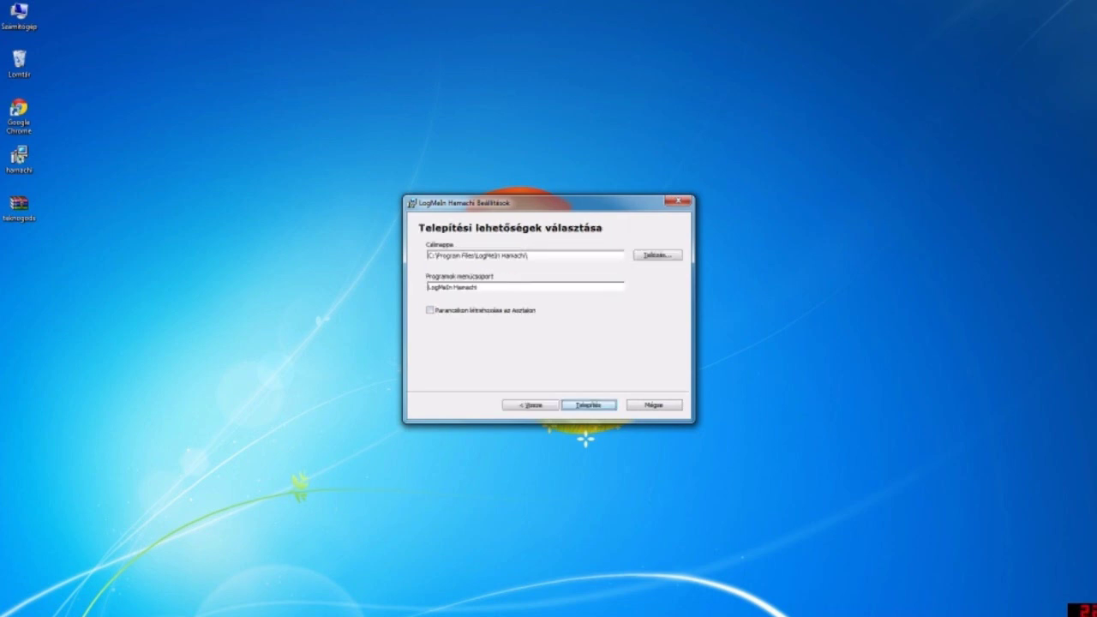
{"action": "key", "text": "Tab"}
{"action": "key", "text": "space"}
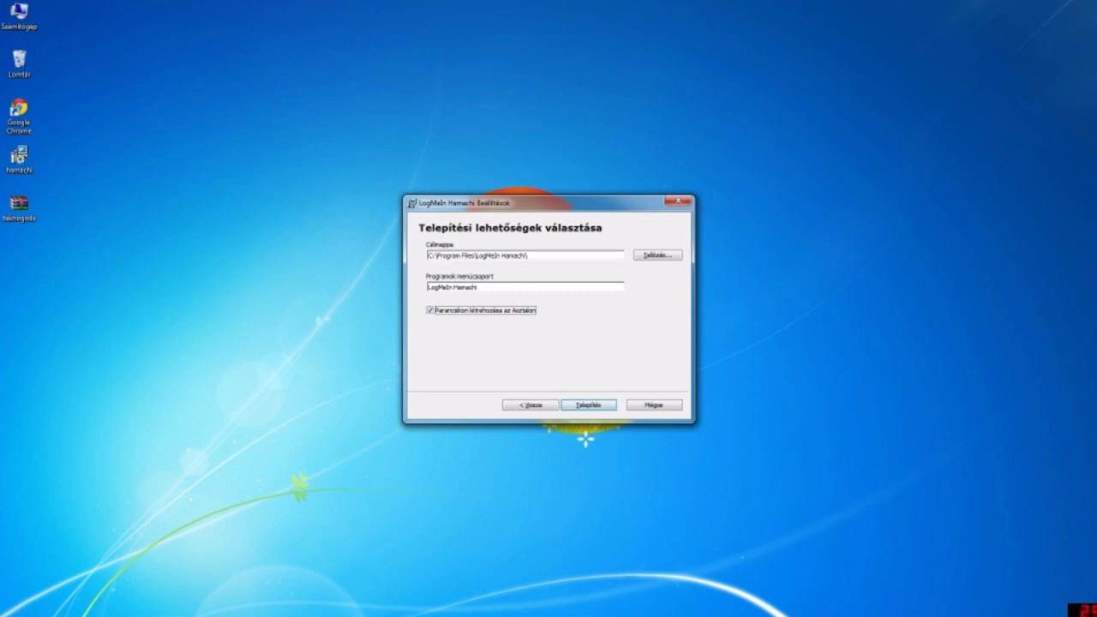
{"action": "key", "text": "Return"}
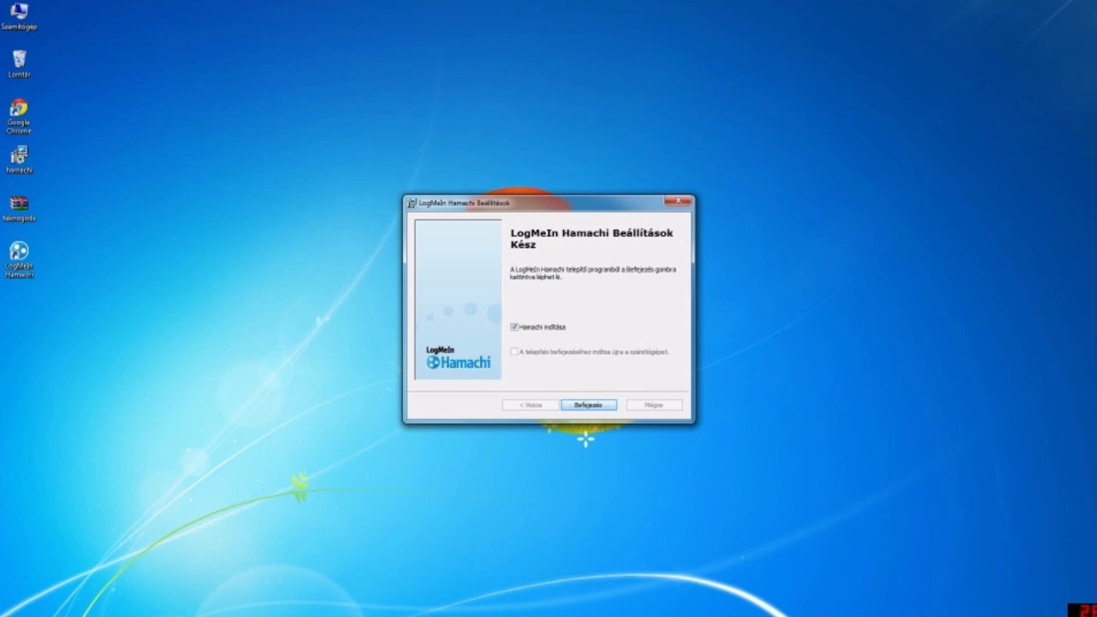
Finish setup without auto-launch, start Hamachi from the desktop, power it on and confirm the client name
{"action": "left_click", "coordinate": [514, 327]}
{"action": "left_click", "coordinate": [587, 404]}
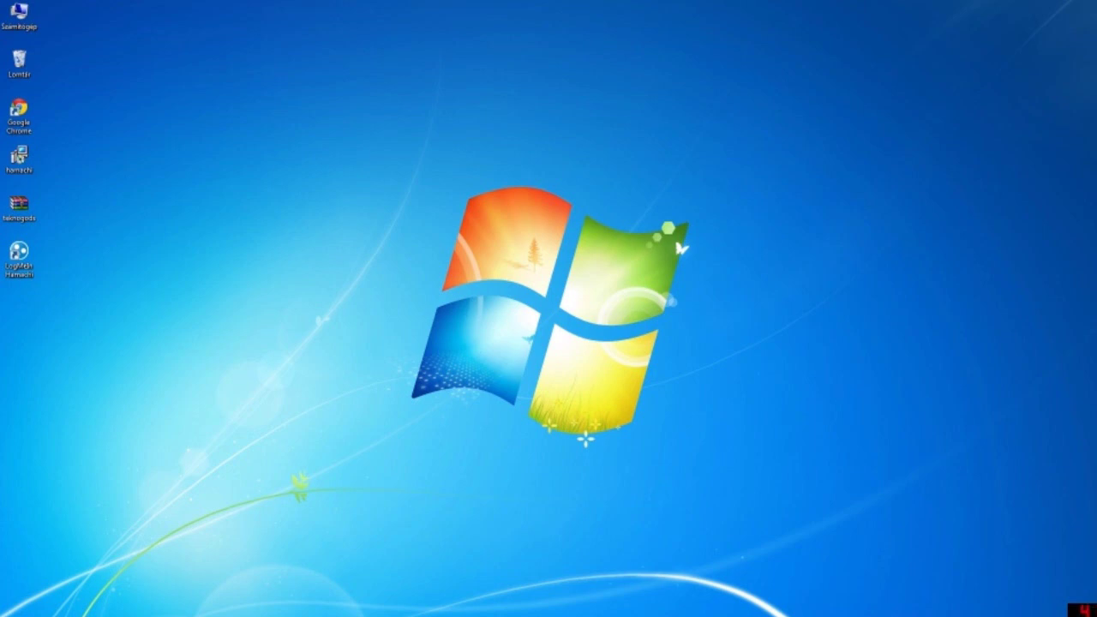
{"action": "double_click", "coordinate": [18, 257]}
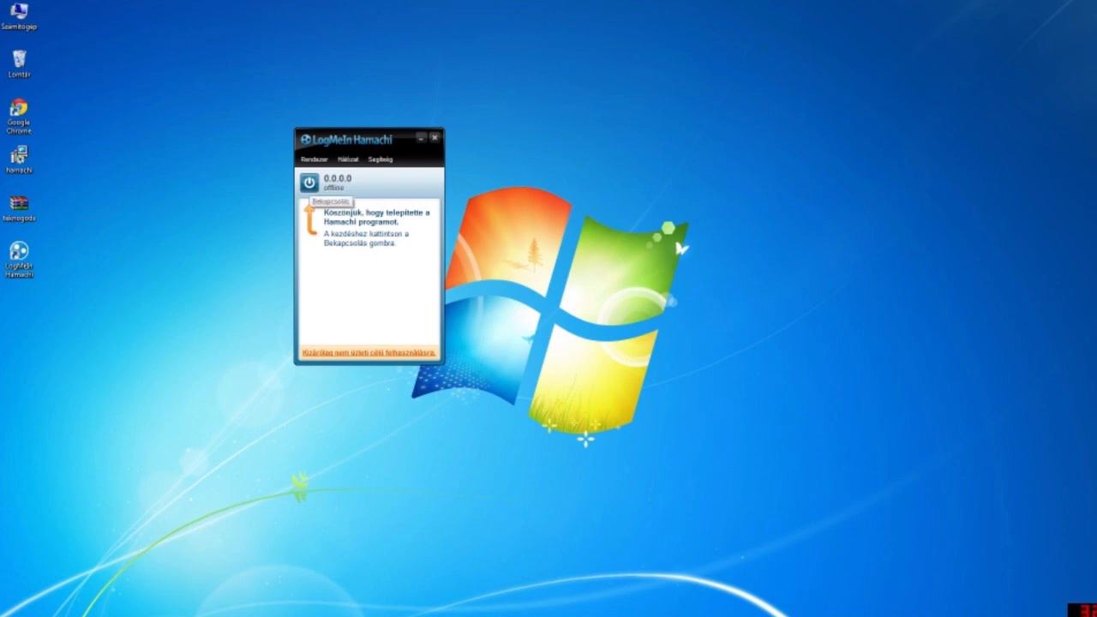
{"action": "left_click", "coordinate": [309, 182]}
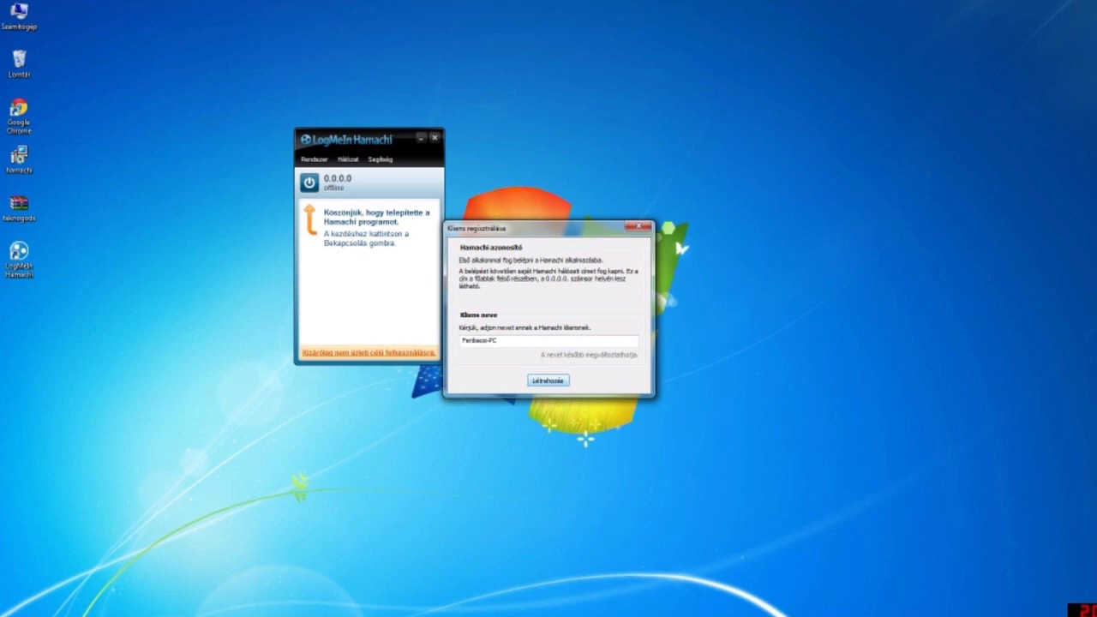
{"action": "key", "text": "Return"}
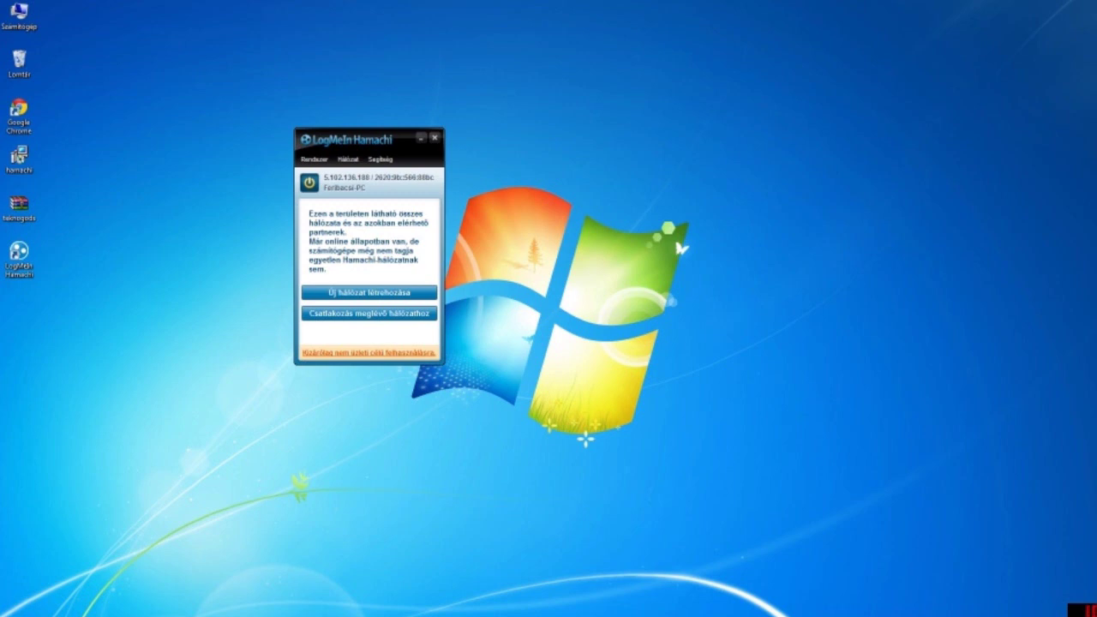
Join the existing GoCompete network by entering its network ID and the network password
{"action": "left_click", "coordinate": [368, 313]}
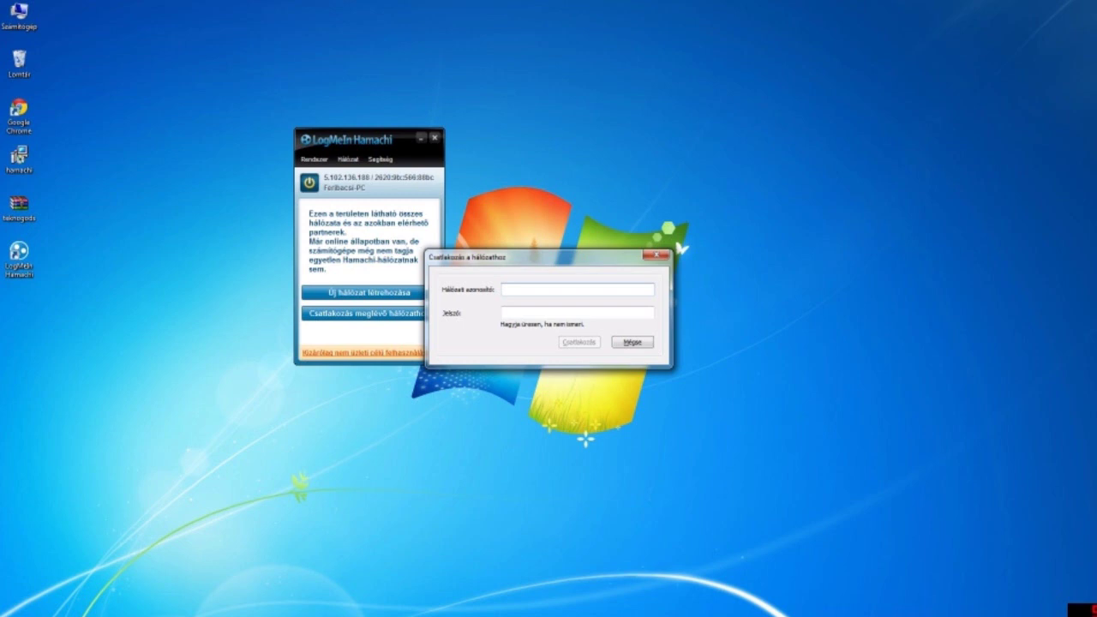
{"action": "type", "text": "GoCompete"}
{"action": "left_click", "coordinate": [514, 312]}
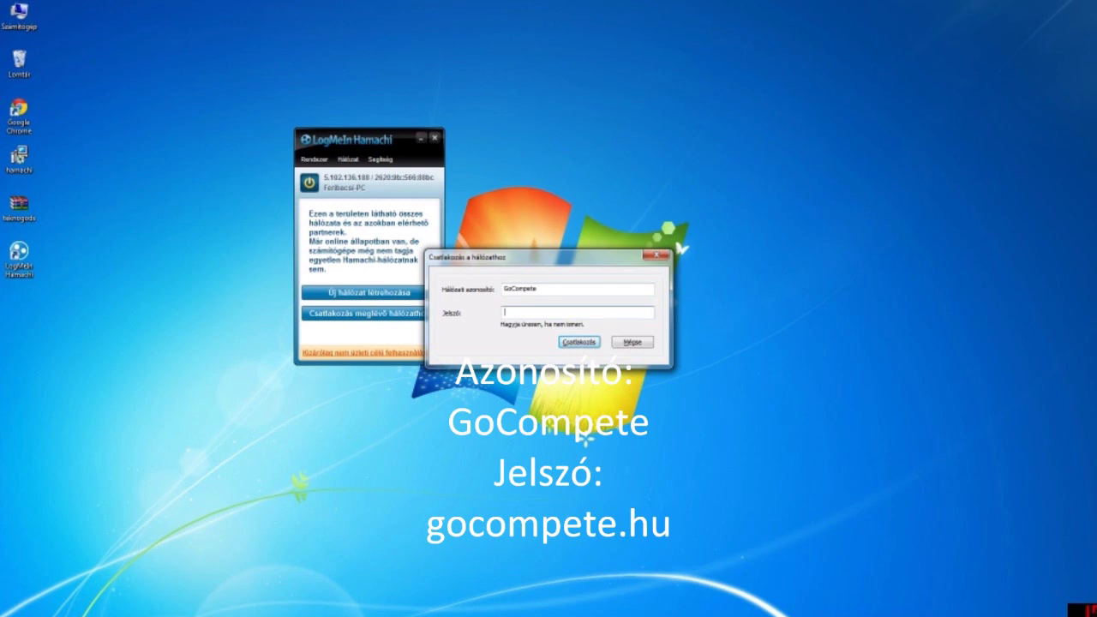
{"action": "type", "text": "gocompete.hu"}
{"action": "key", "text": "Return"}
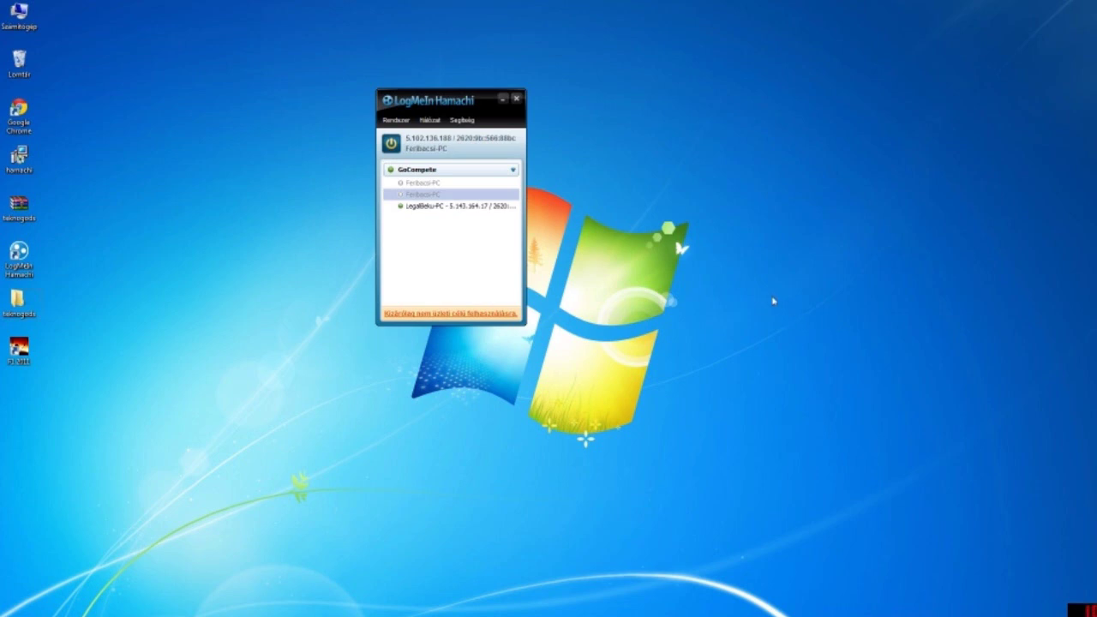
Go from the taskbar network icon through Network and Sharing Center to the adapter connections list
{"action": "mouse_move", "coordinate": [943, 613]}
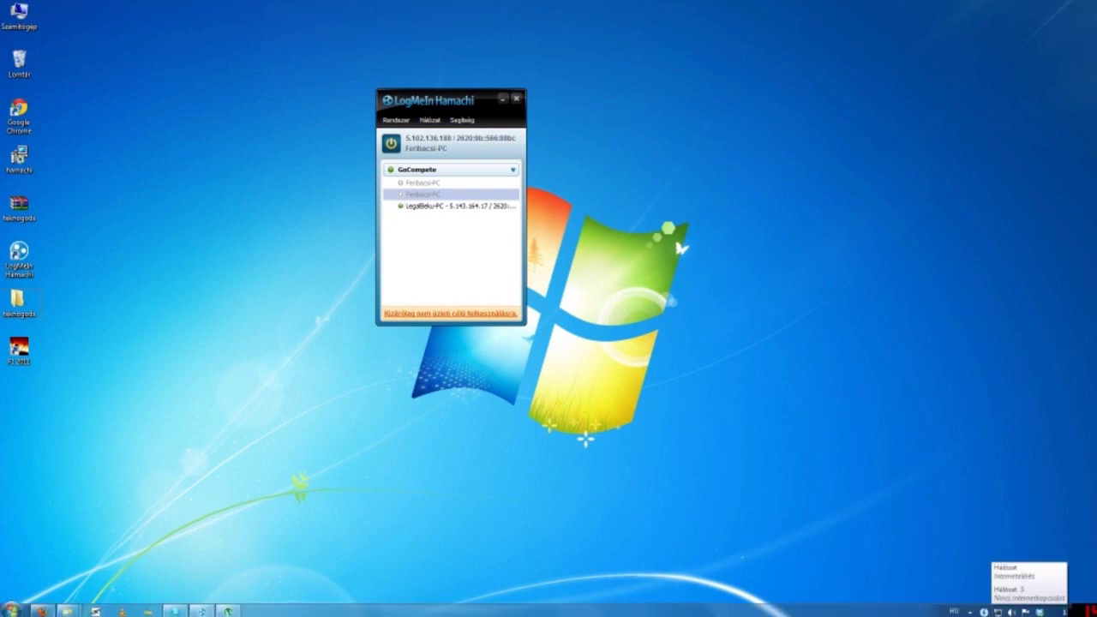
{"action": "left_click", "coordinate": [1039, 612]}
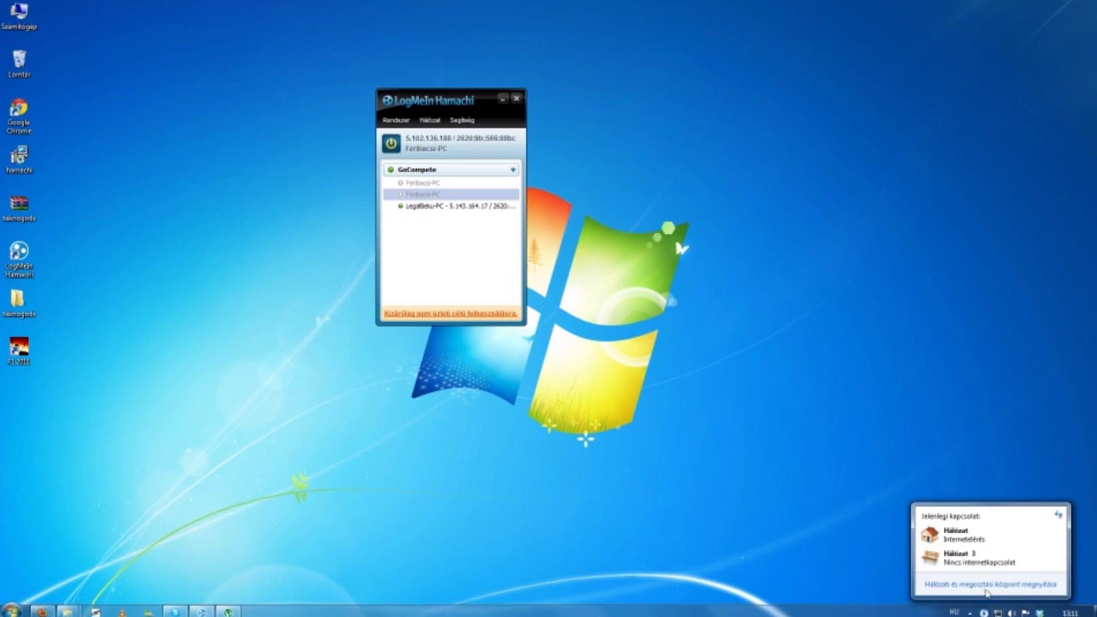
{"action": "left_click", "coordinate": [985, 588]}
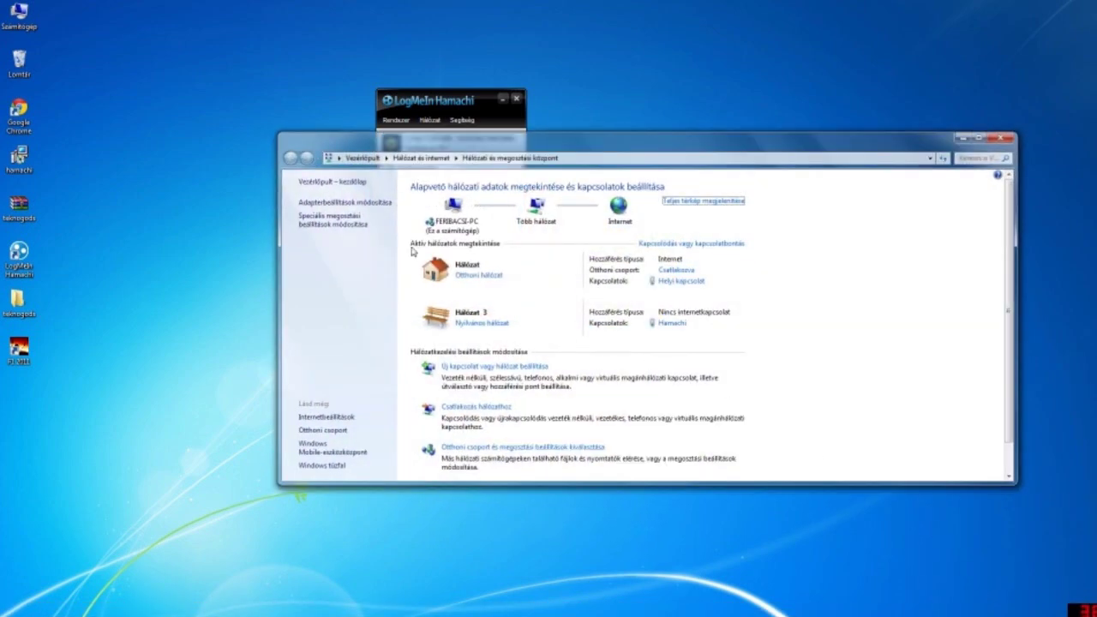
{"action": "left_click", "coordinate": [381, 206]}
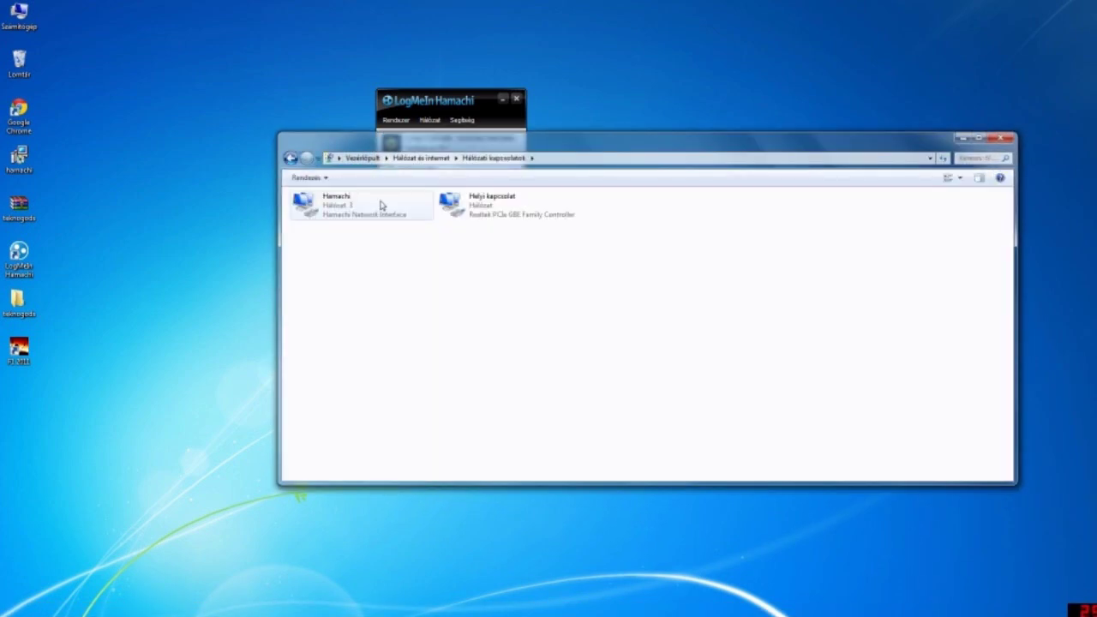
{"action": "left_click", "coordinate": [340, 207]}
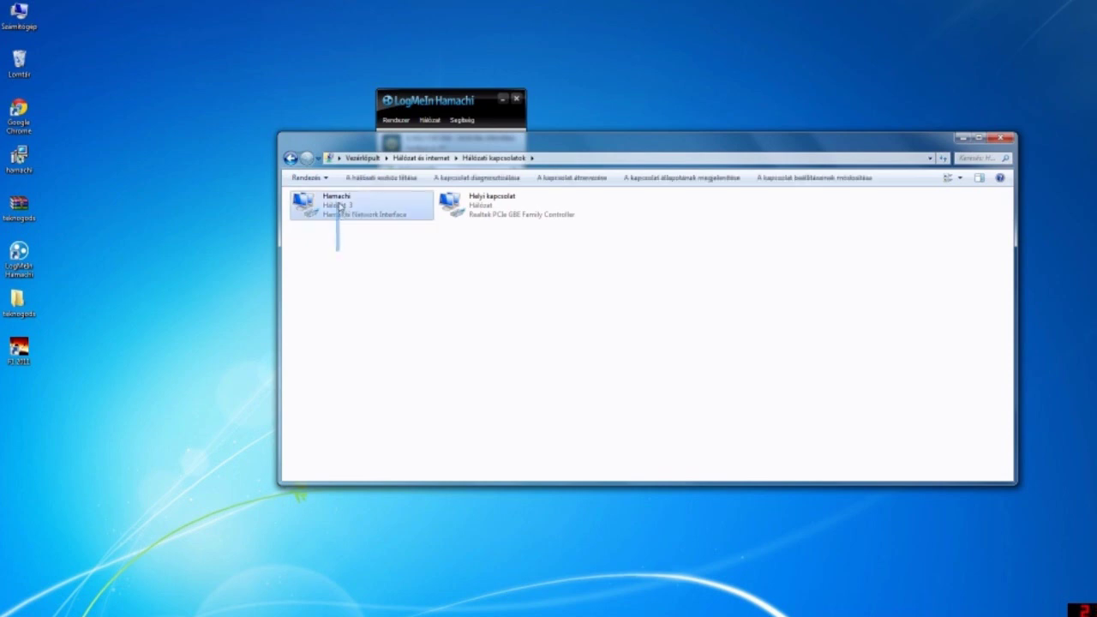
{"action": "left_click", "coordinate": [356, 270]}
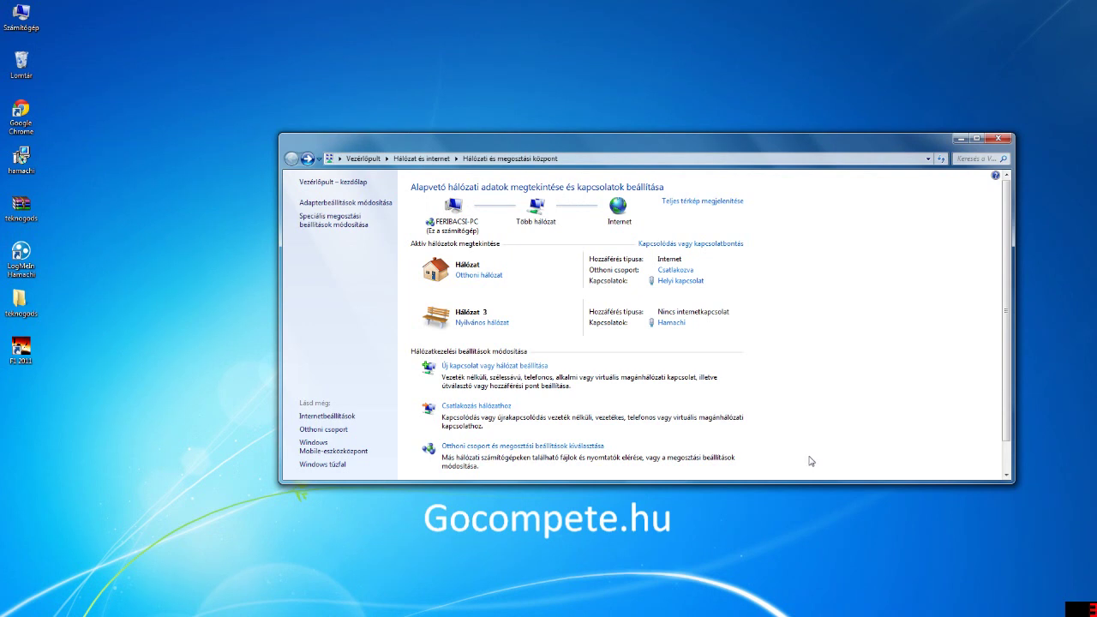
{"action": "left_click", "coordinate": [375, 204]}
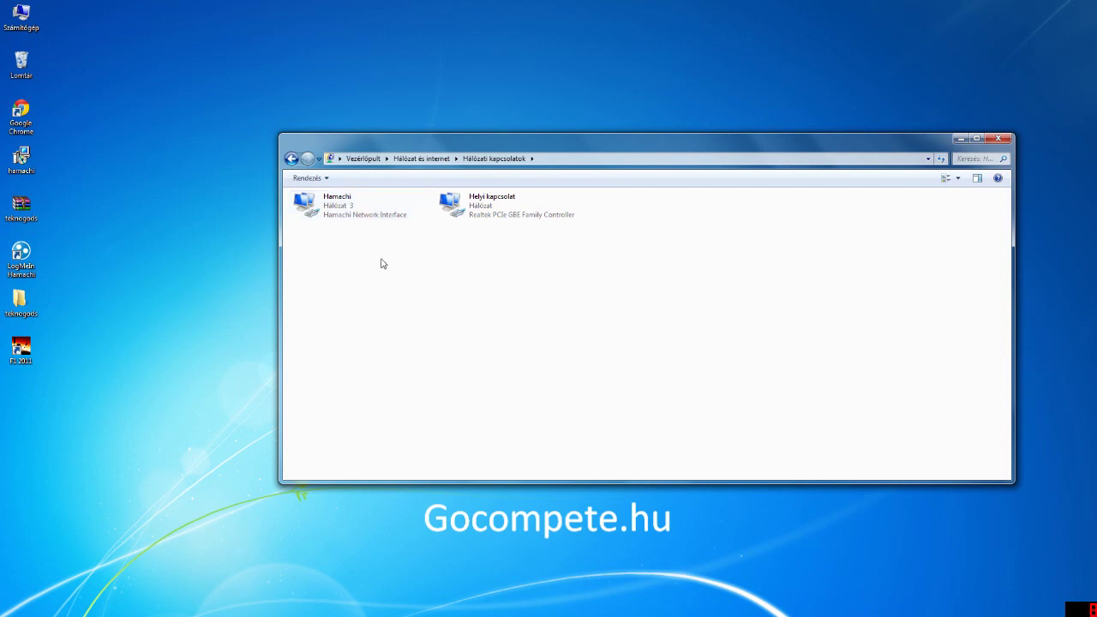
Disable the Hamachi adapter, then double-click it to re-enable it
{"action": "left_click", "coordinate": [359, 214]}
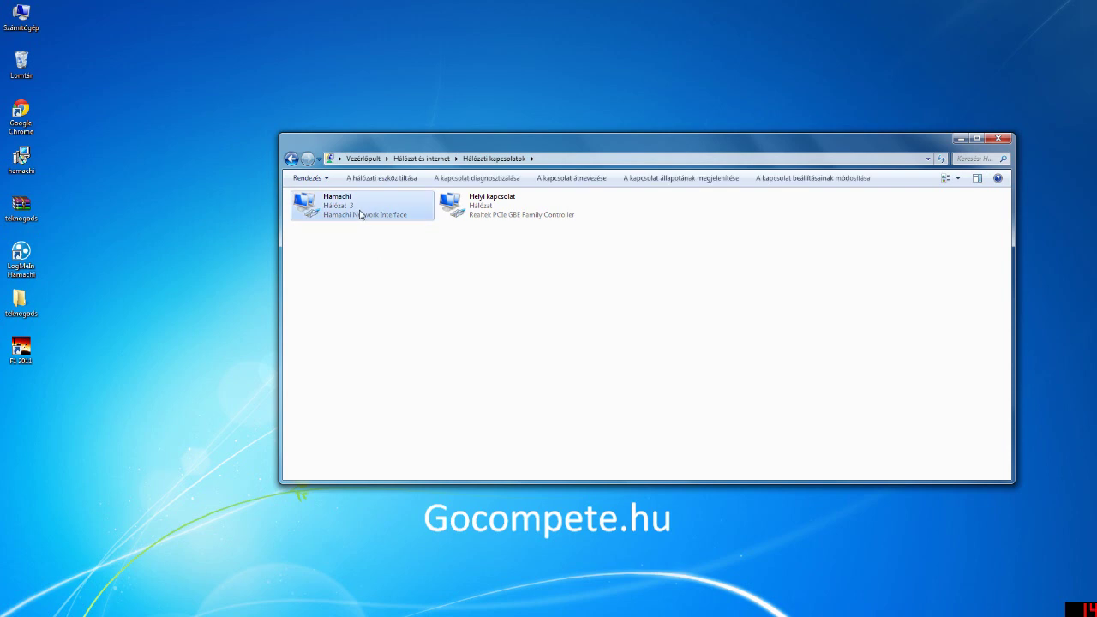
{"action": "right_click", "coordinate": [359, 214]}
{"action": "left_click", "coordinate": [394, 217]}
{"action": "left_click_drag", "start_coordinate": [457, 268], "coordinate": [485, 248]}
{"action": "left_click", "coordinate": [356, 217]}
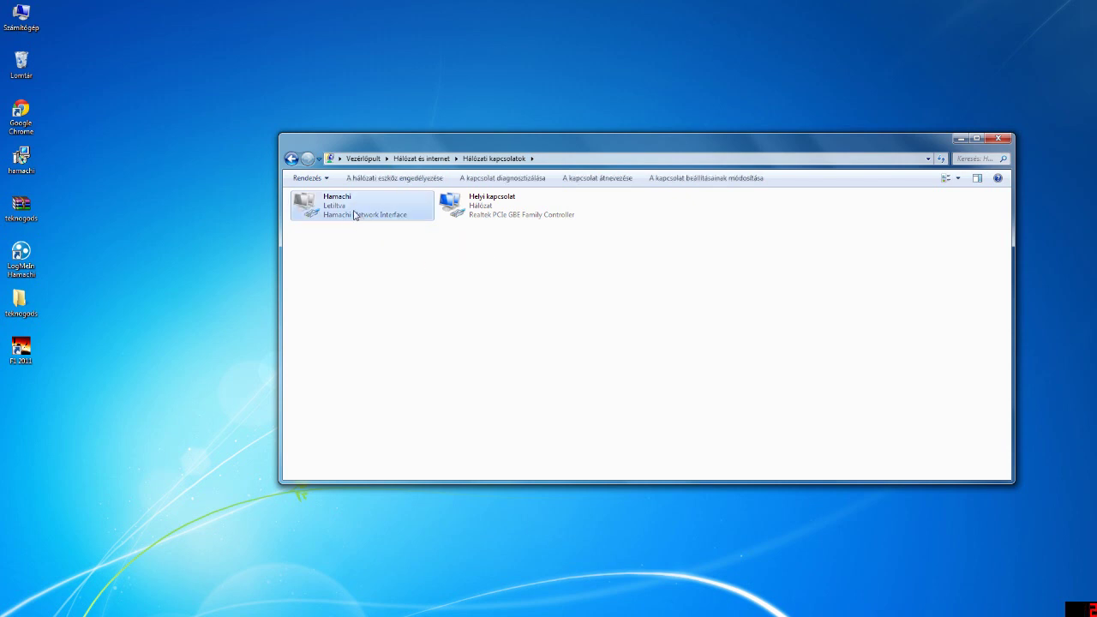
{"action": "double_click", "coordinate": [355, 216]}
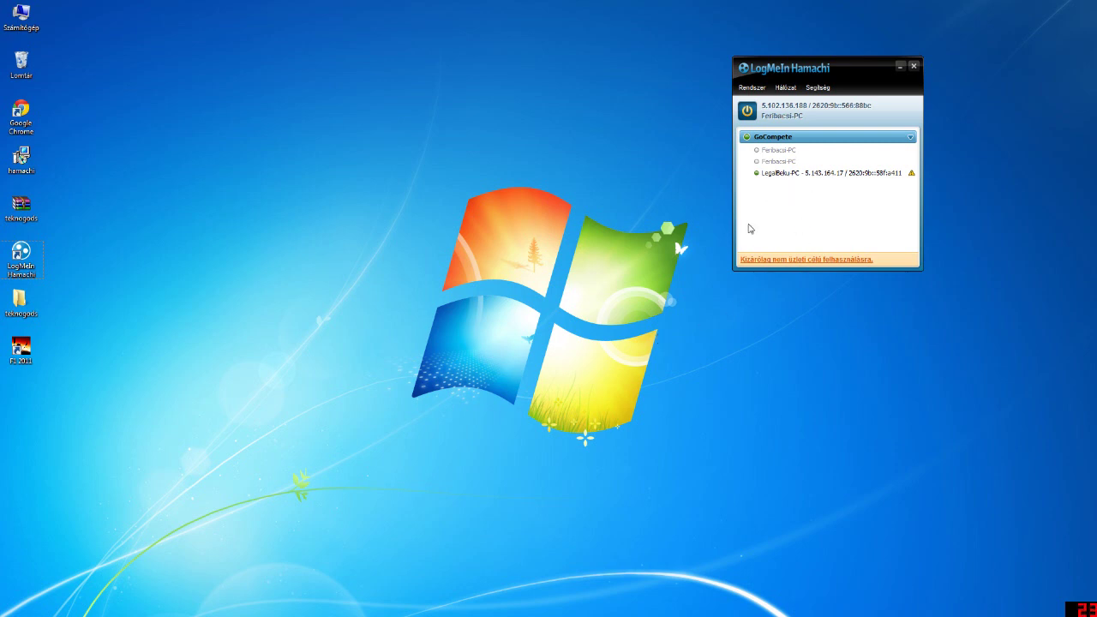
Open the teknogods desktop folder, run teknohelper, and minimize the folder window
{"action": "left_click", "coordinate": [30, 306]}
{"action": "double_click", "coordinate": [30, 307]}
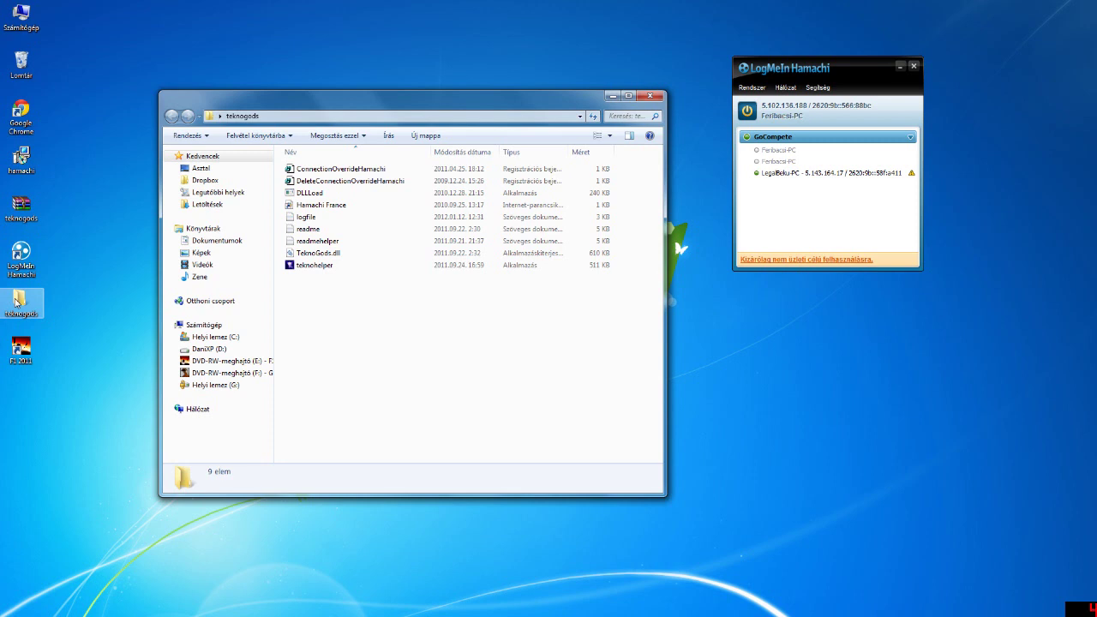
{"action": "left_click_drag", "start_coordinate": [343, 347], "coordinate": [342, 160]}
{"action": "left_click", "coordinate": [340, 315]}
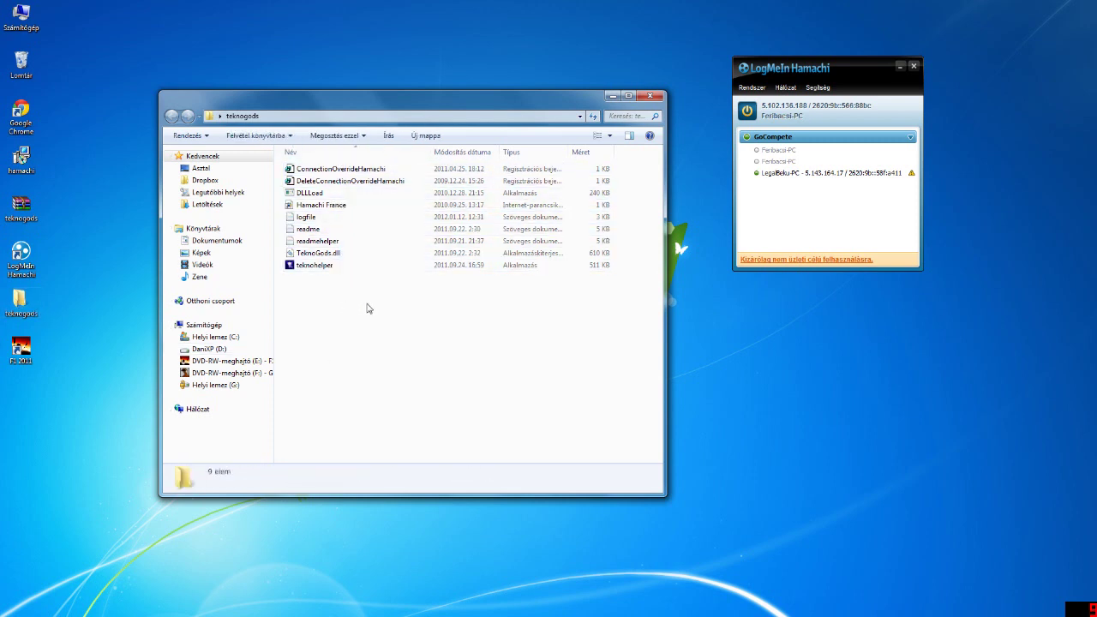
{"action": "left_click", "coordinate": [334, 270]}
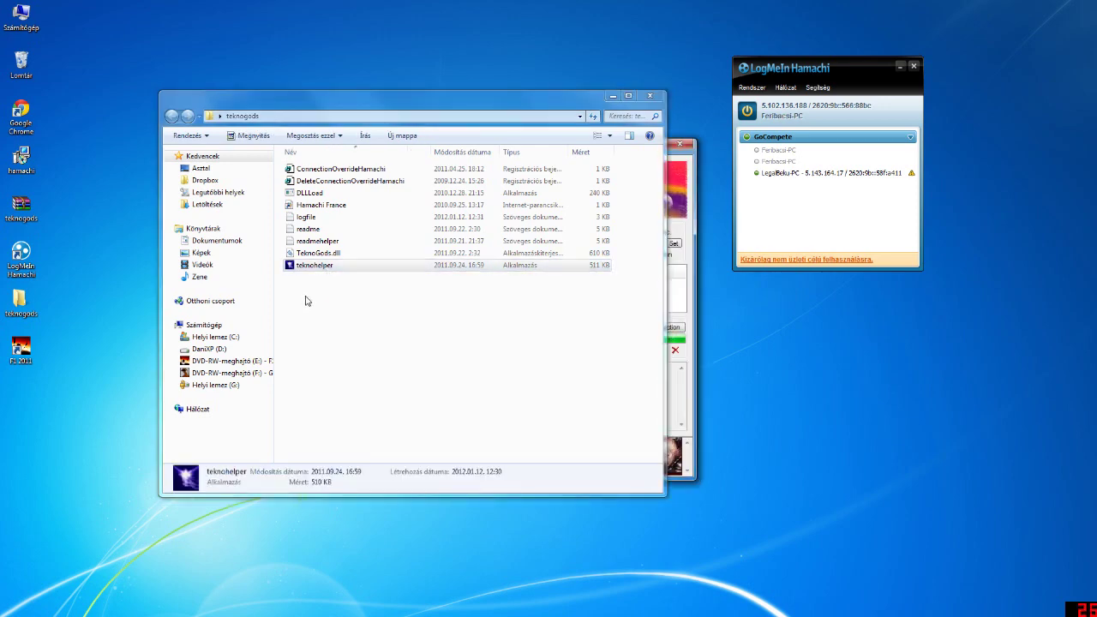
{"action": "left_click", "coordinate": [612, 95]}
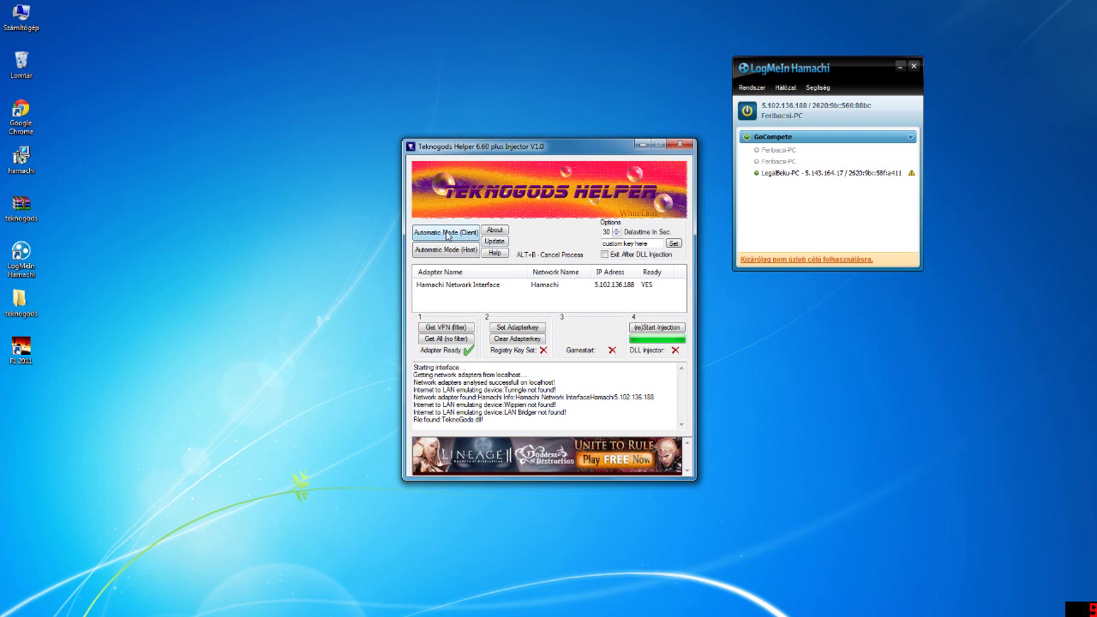
Start Teknogods Helper in Automatic Mode (Client) and select the F1 2011 desktop icon
{"action": "left_click", "coordinate": [450, 239]}
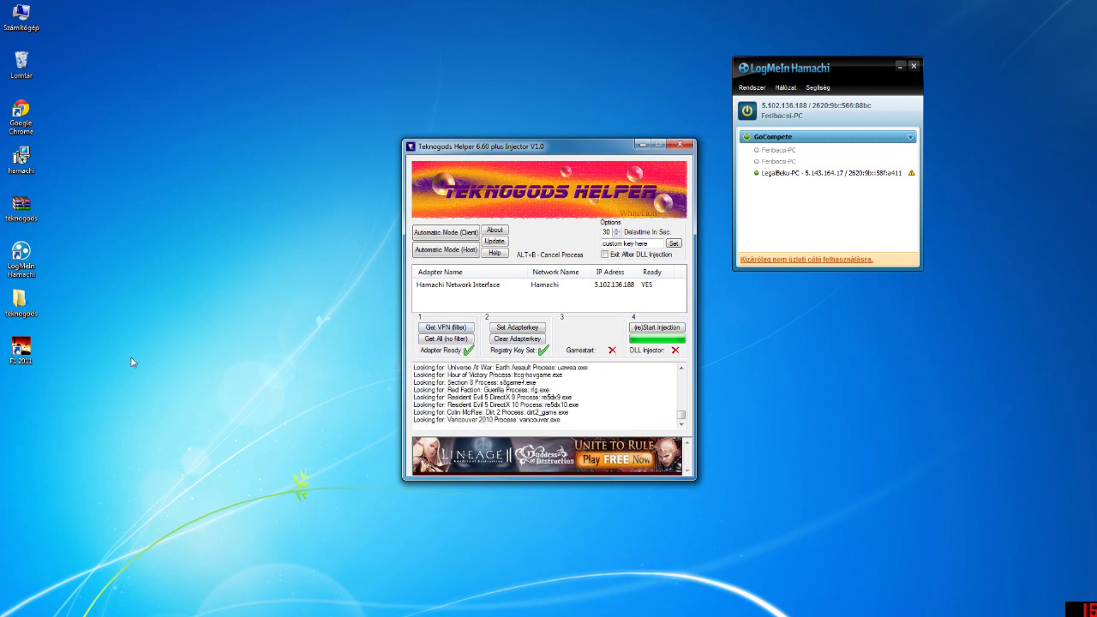
{"action": "left_click", "coordinate": [24, 353]}
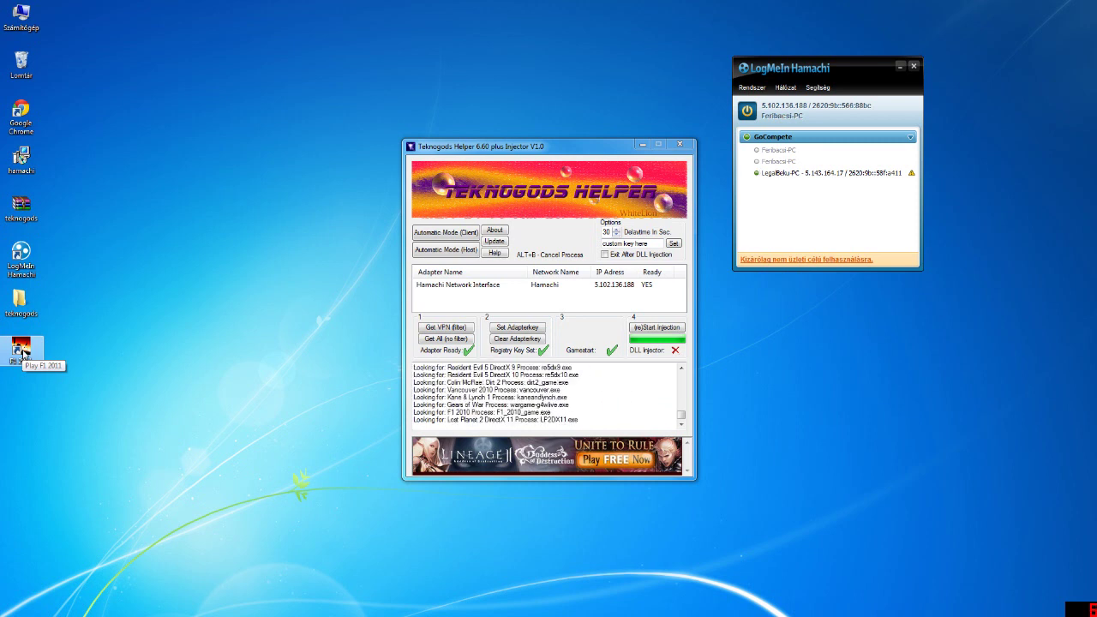
Launch F1 2011, arrange it beside the Teknogods Helper window, and get past the title screen
{"action": "double_click", "coordinate": [23, 351]}
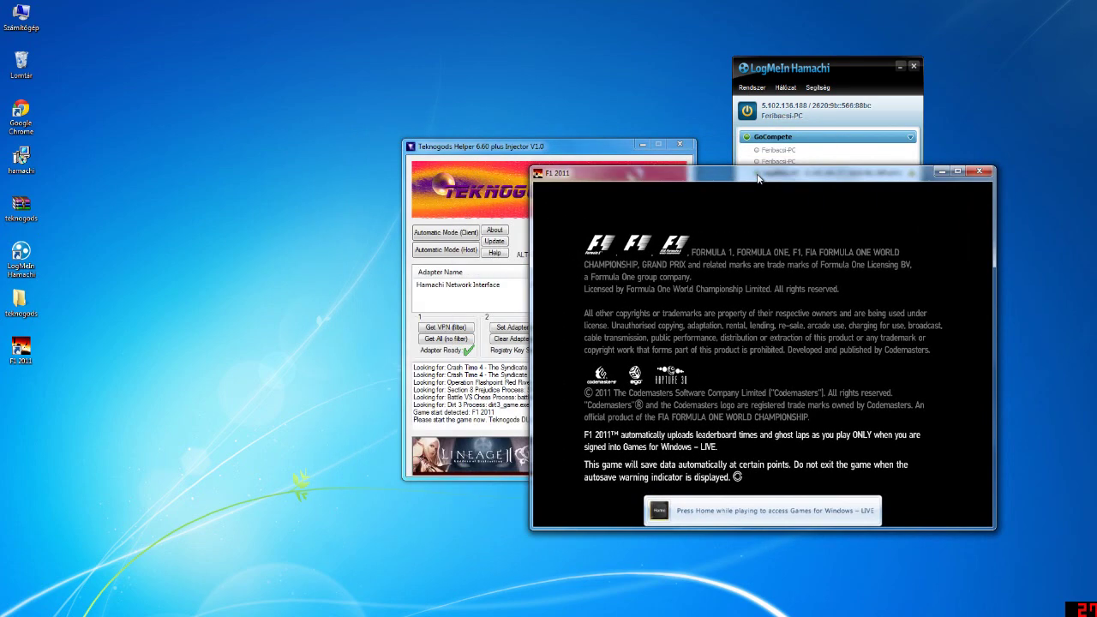
{"action": "left_click_drag", "start_coordinate": [560, 146], "coordinate": [355, 145]}
{"action": "left_click_drag", "start_coordinate": [611, 176], "coordinate": [593, 136]}
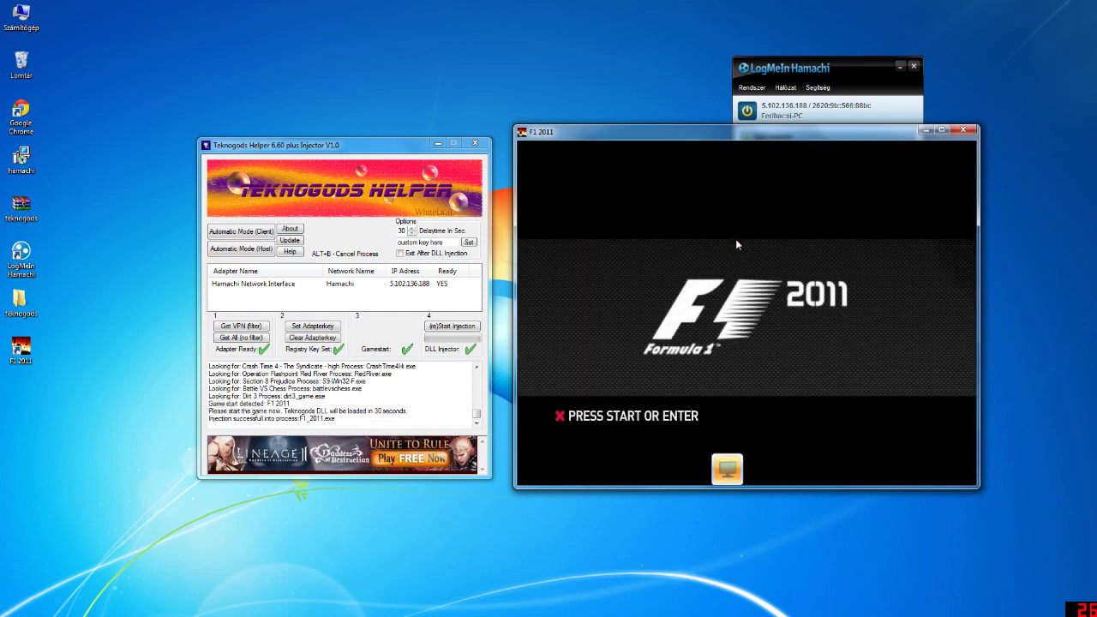
{"action": "key", "text": "Return"}
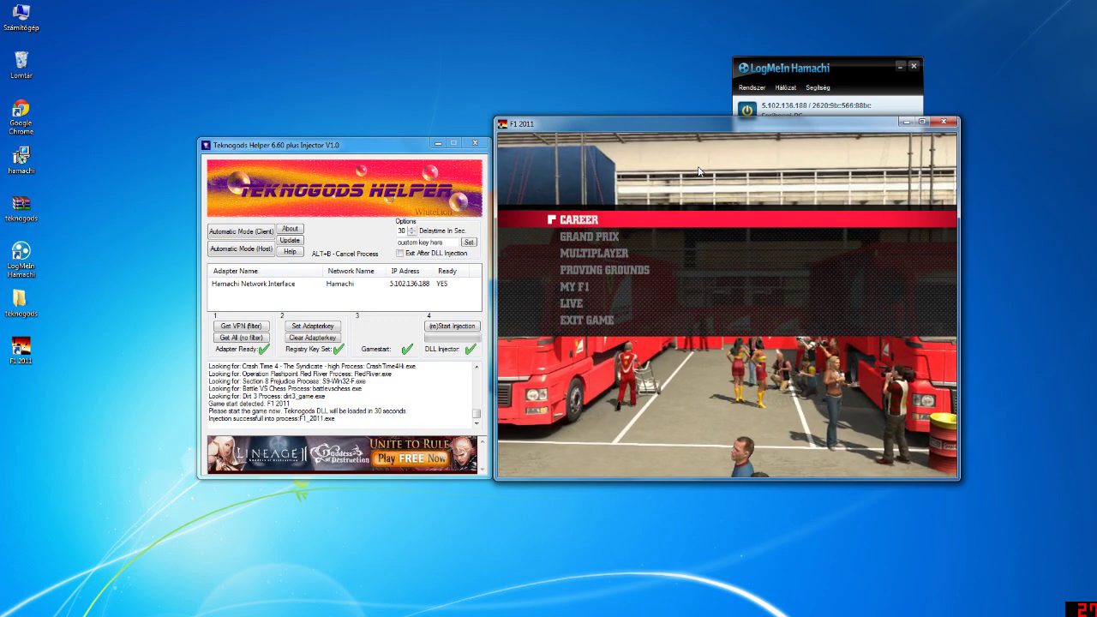
Sign out of Games for Windows LIVE, dismiss the connection error, and close the LIVE guide
{"action": "key", "text": "Home"}
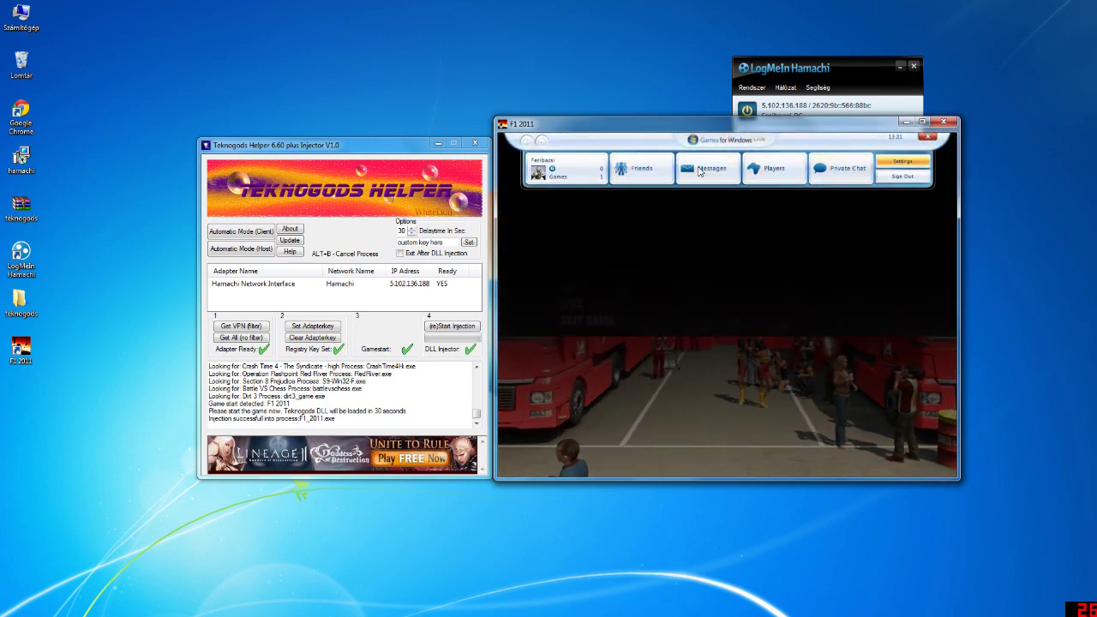
{"action": "key", "text": "Home"}
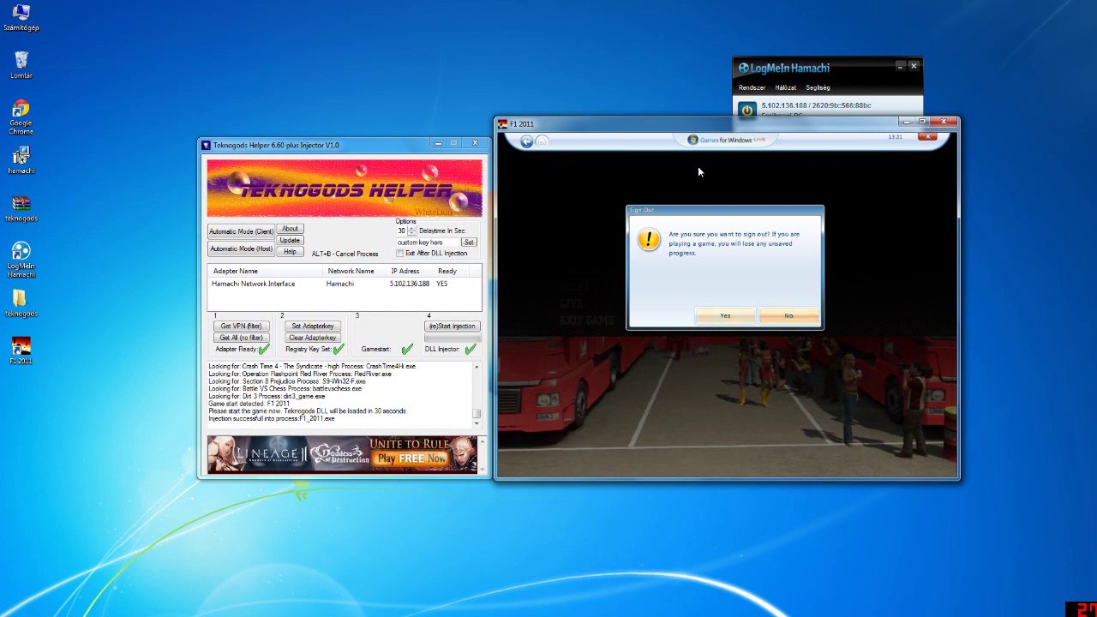
{"action": "key", "text": "Return"}
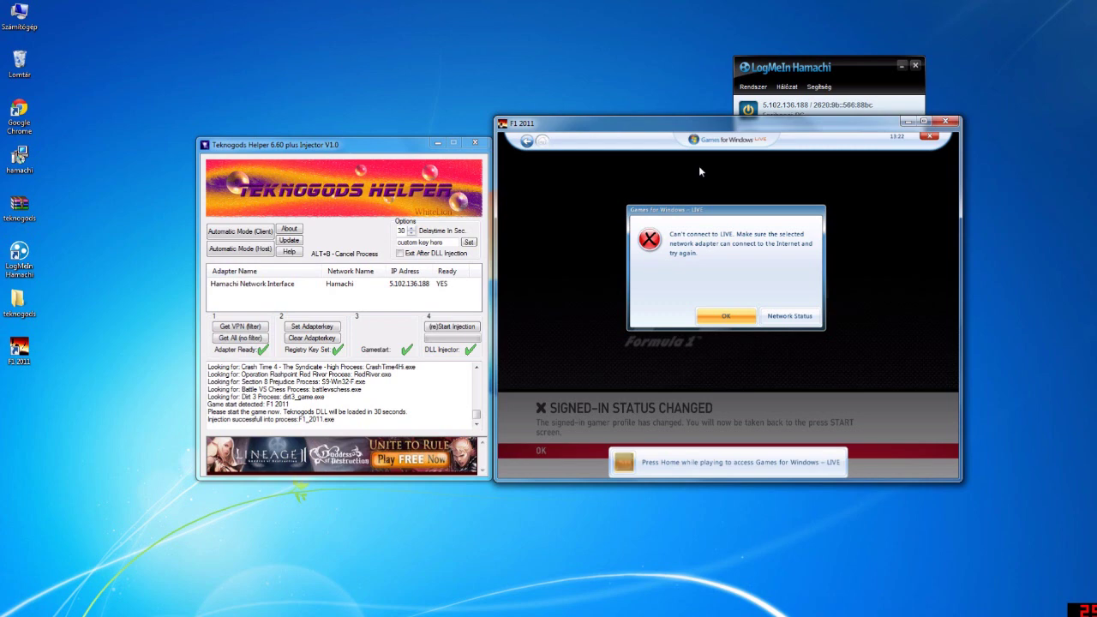
{"action": "key", "text": "Return"}
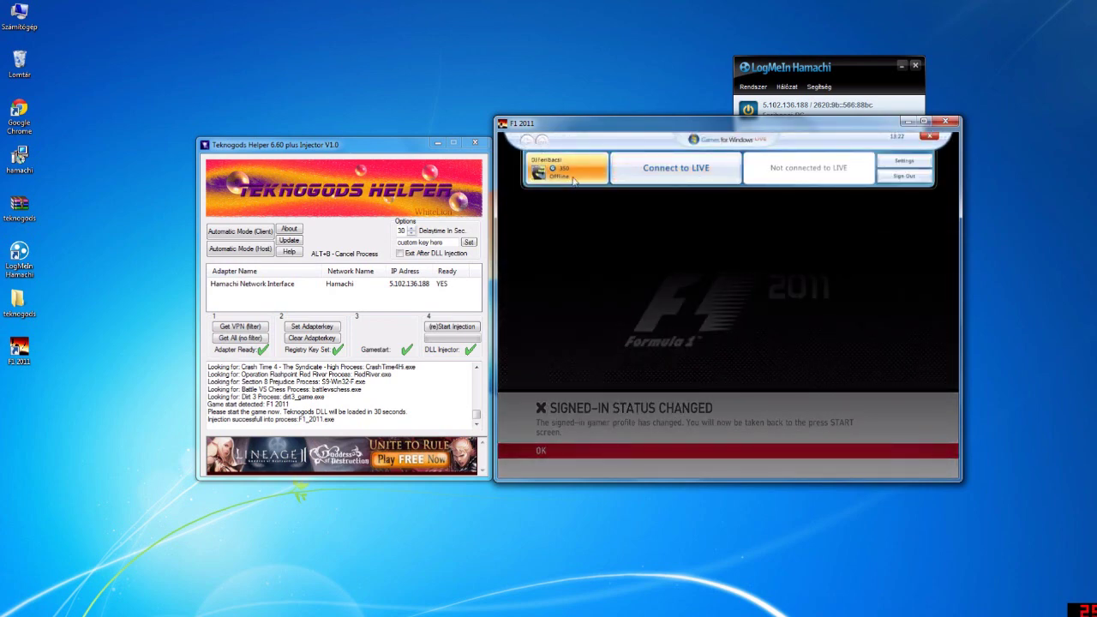
{"action": "left_click", "coordinate": [930, 135]}
{"action": "key", "text": "Return"}
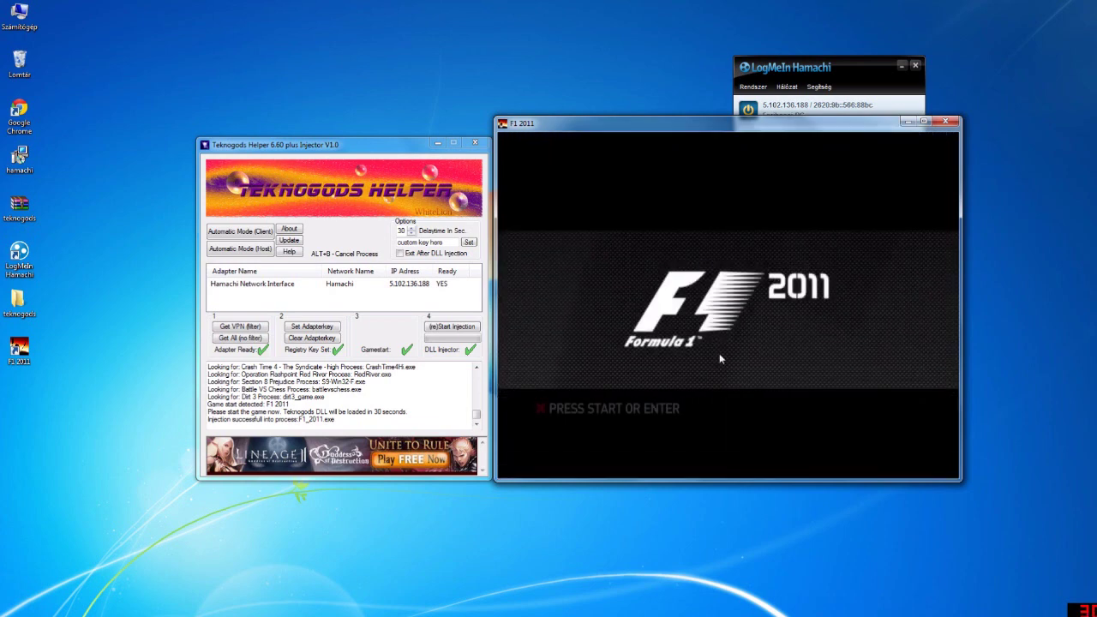
Dismiss the PRESS START OR ENTER title screen to reach F1 2011's main menu
{"action": "key", "text": "Return"}
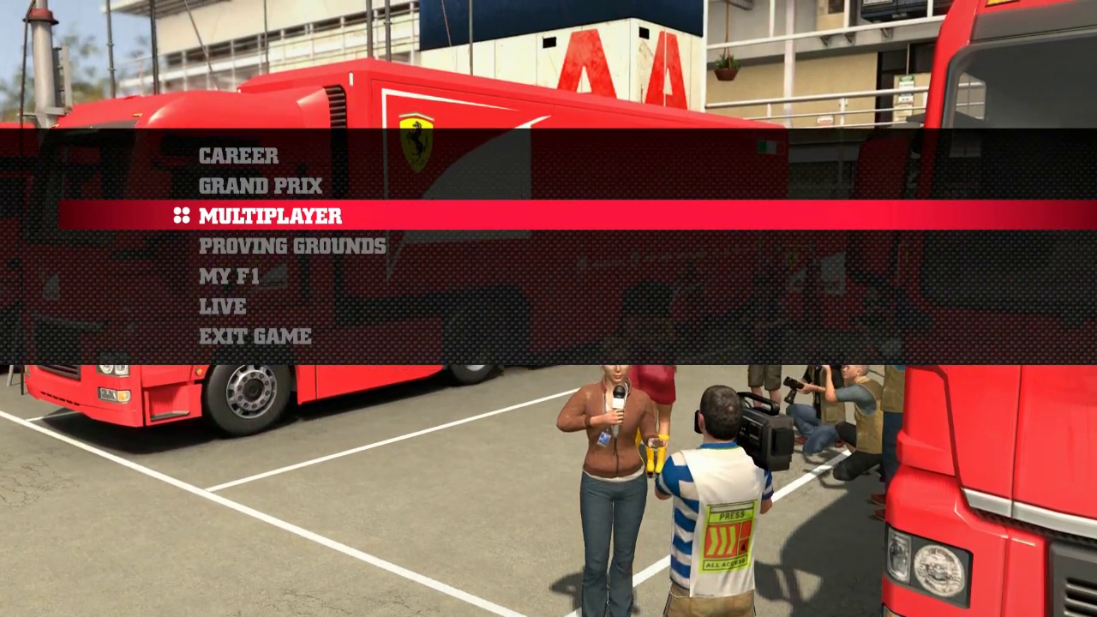
Go to Multiplayer, choose LAN, and run Find Session to list LAN lobbies
{"action": "key", "text": "Return"}
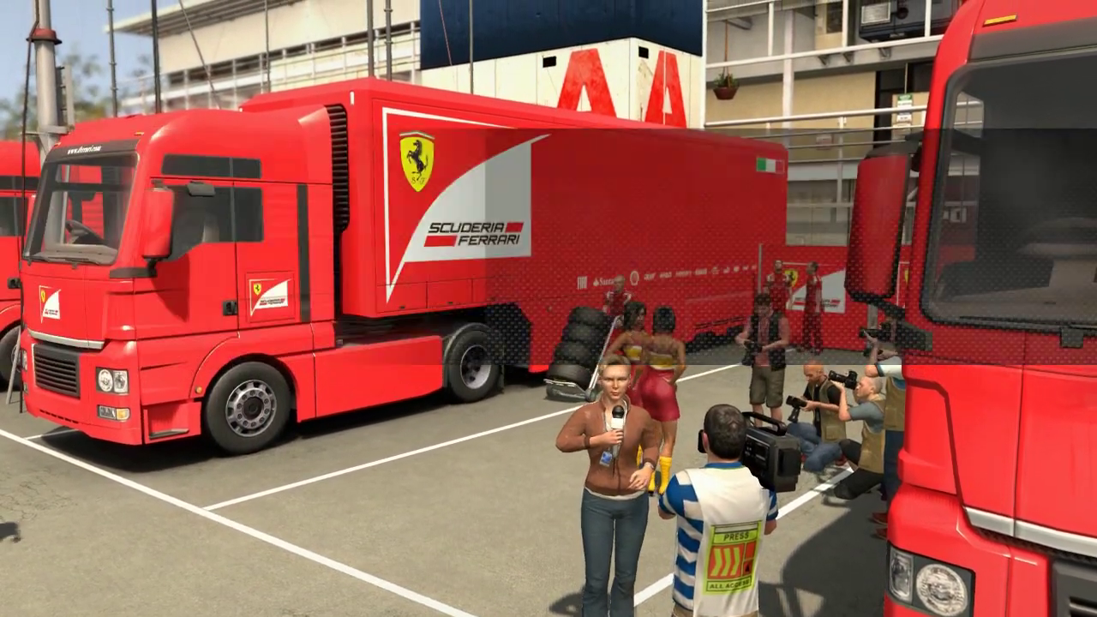
{"action": "key", "text": "Down"}
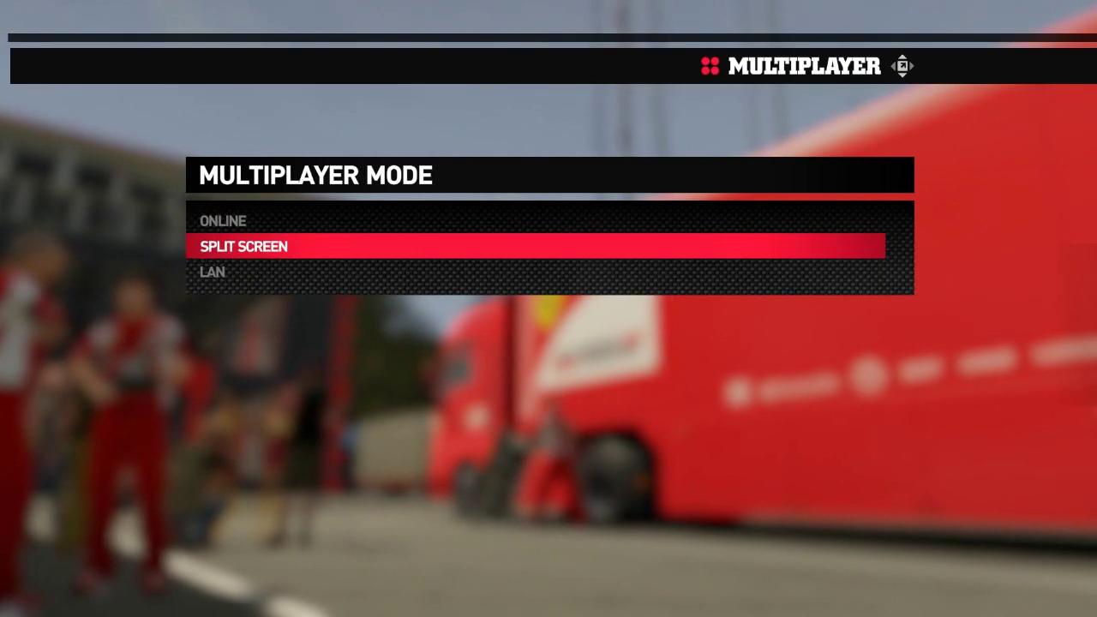
{"action": "key", "text": "Down"}
{"action": "key", "text": "Return"}
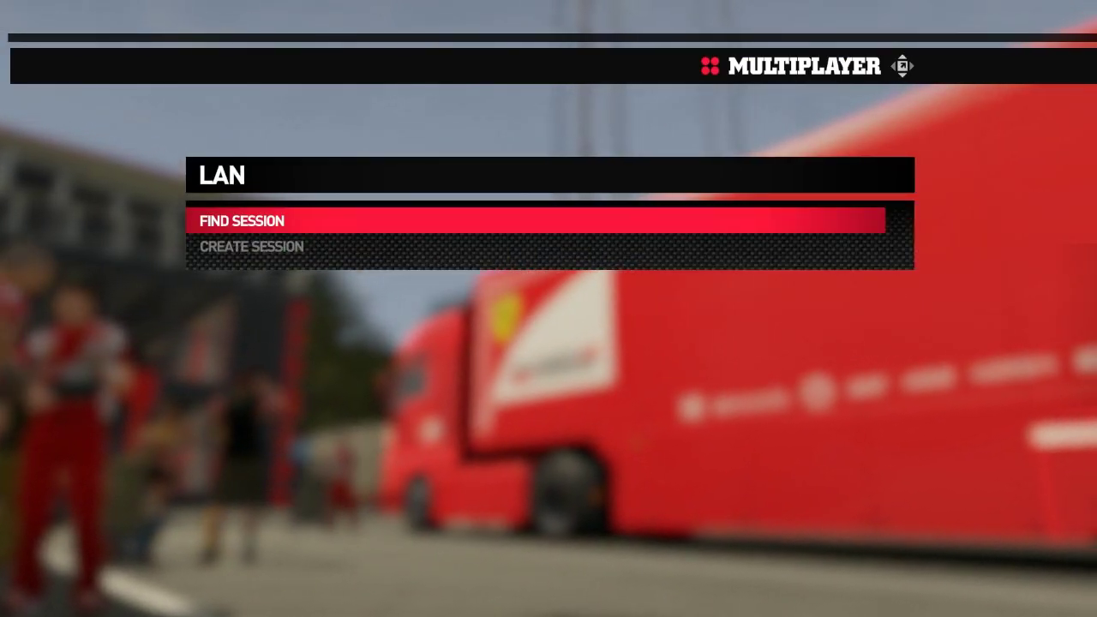
{"action": "key", "text": "Return"}
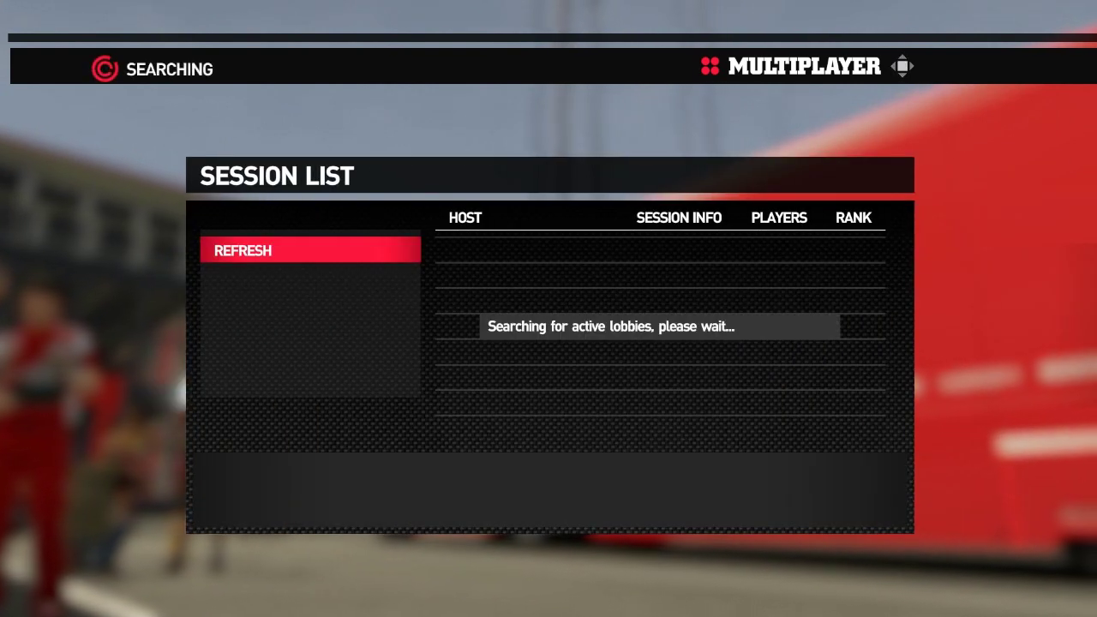